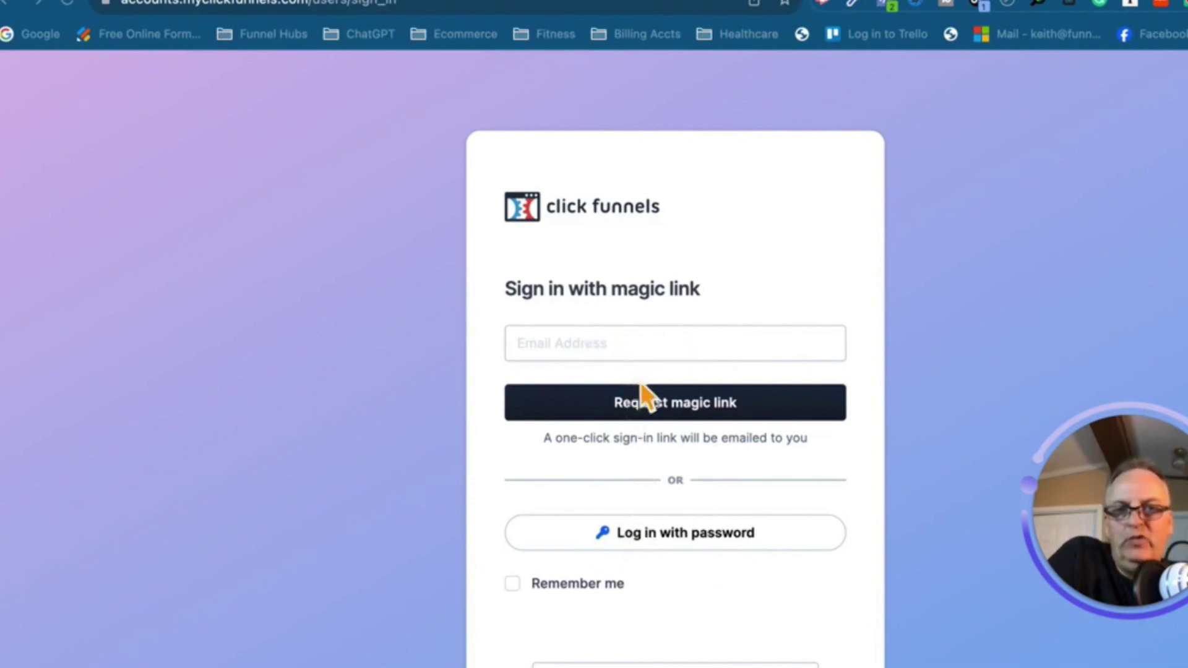
# Enter the account's e-mail address on the sign-in form and request a magic link.
pyautogui.click(623, 346)
pyautogui.click(688, 391)
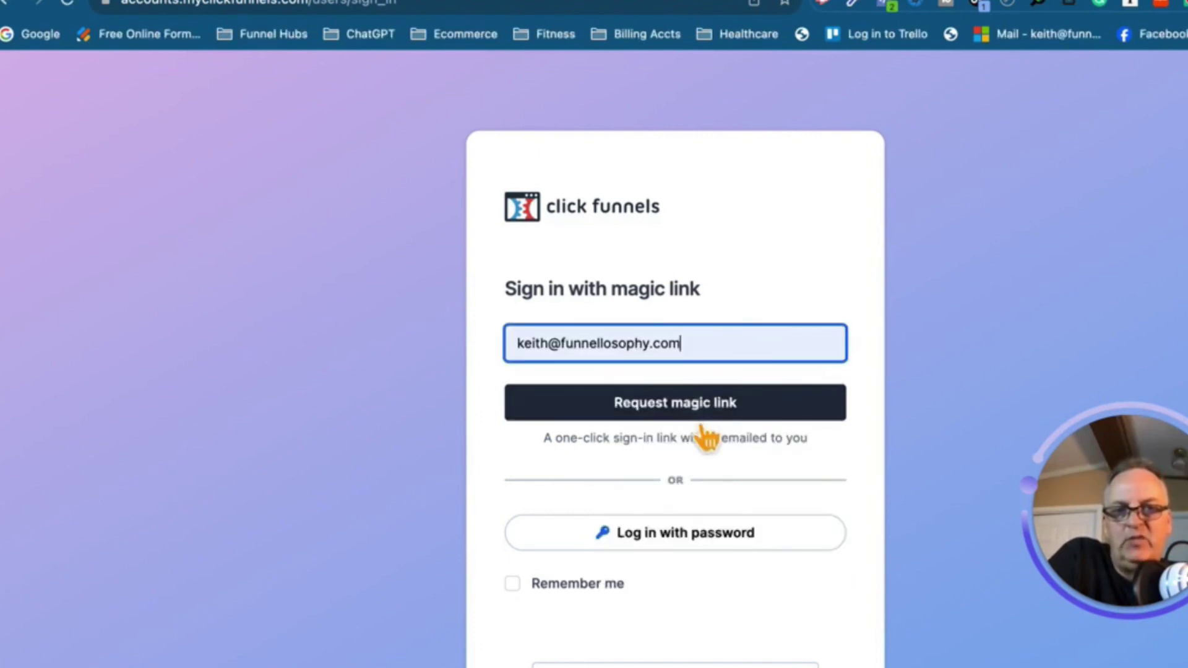
pyautogui.press('Tab')
pyautogui.click(698, 419)
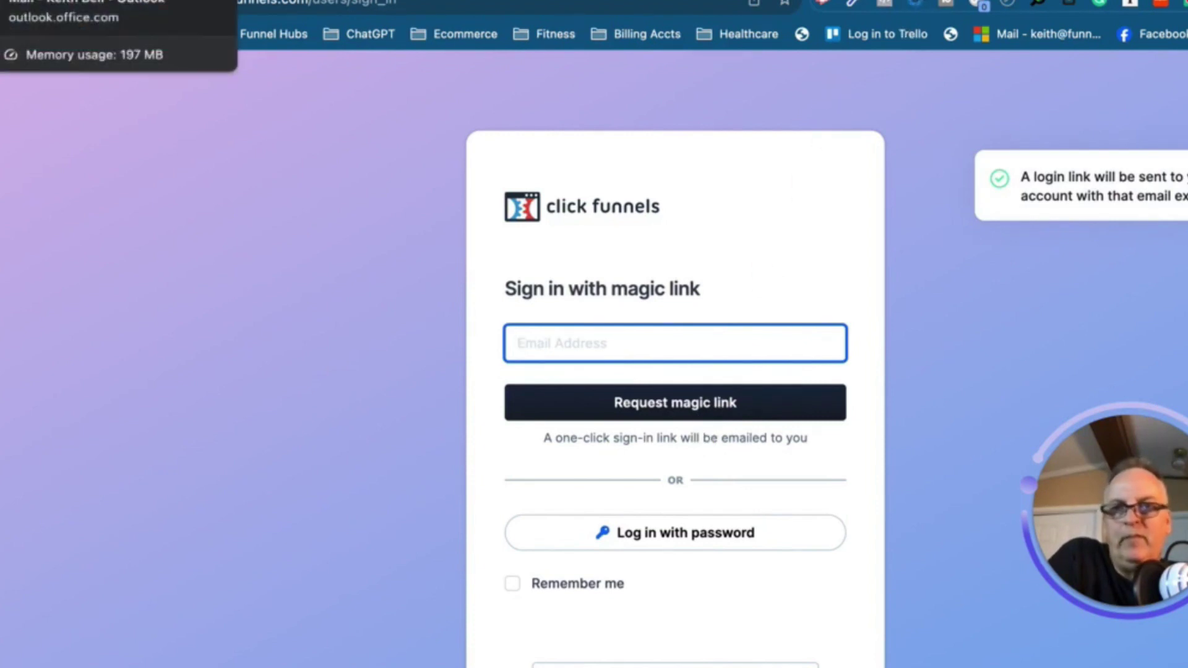
# Switch to the Outlook inbox, open the ClickFunnels Magic Link Request e-mail and sign in through its login link.
pyautogui.click(93, 2)
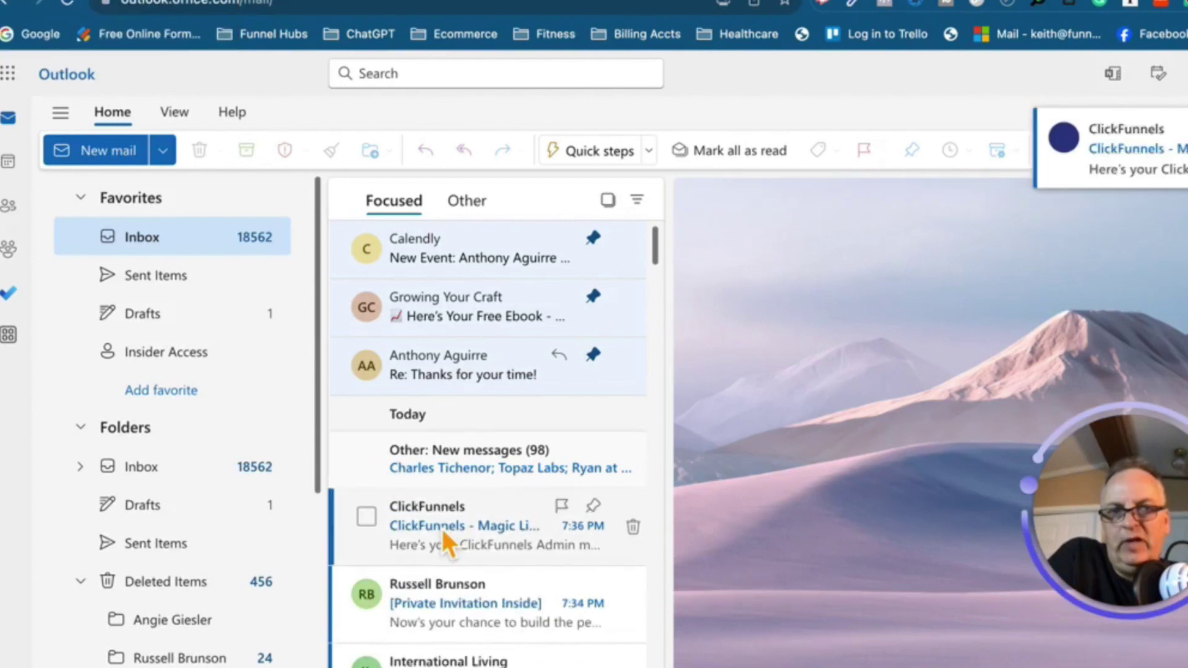
pyautogui.click(442, 528)
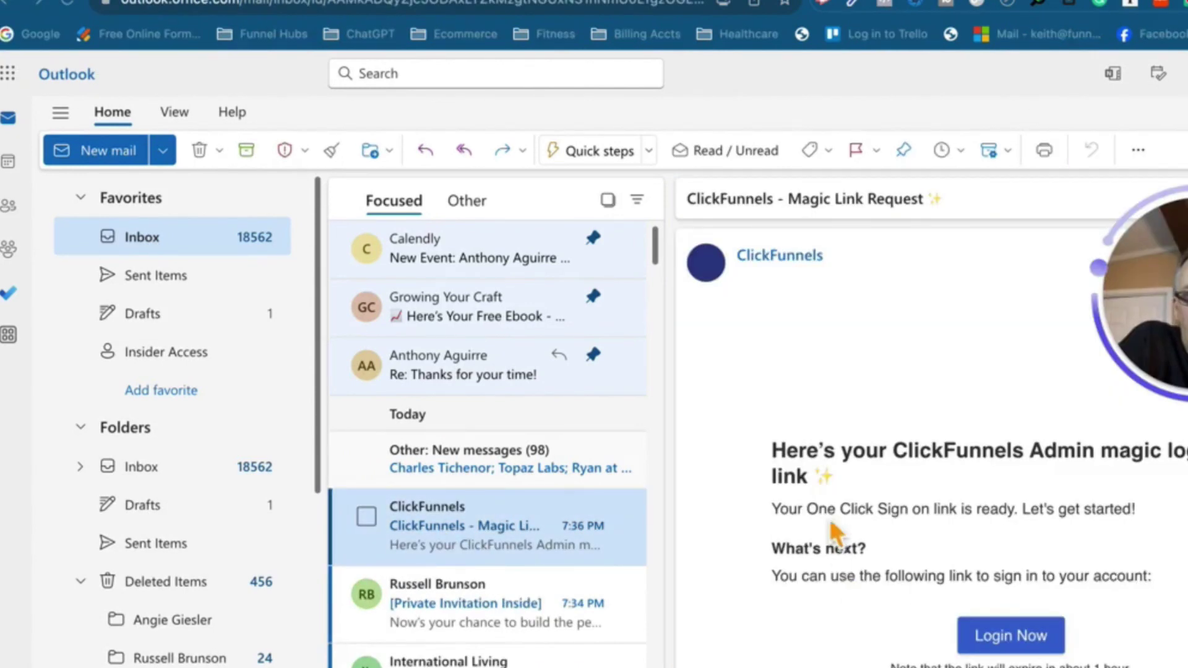
pyautogui.click(1032, 656)
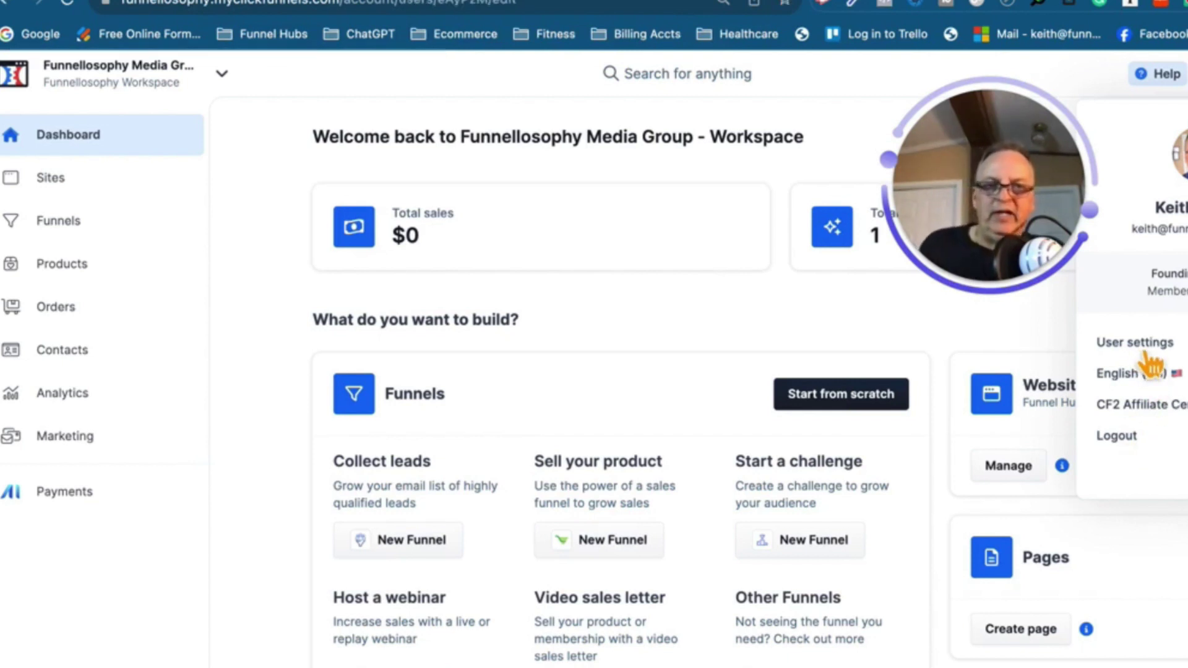
# Open the user settings, remove the middle initial from the profile's last name and save the profile.
pyautogui.click(1140, 353)
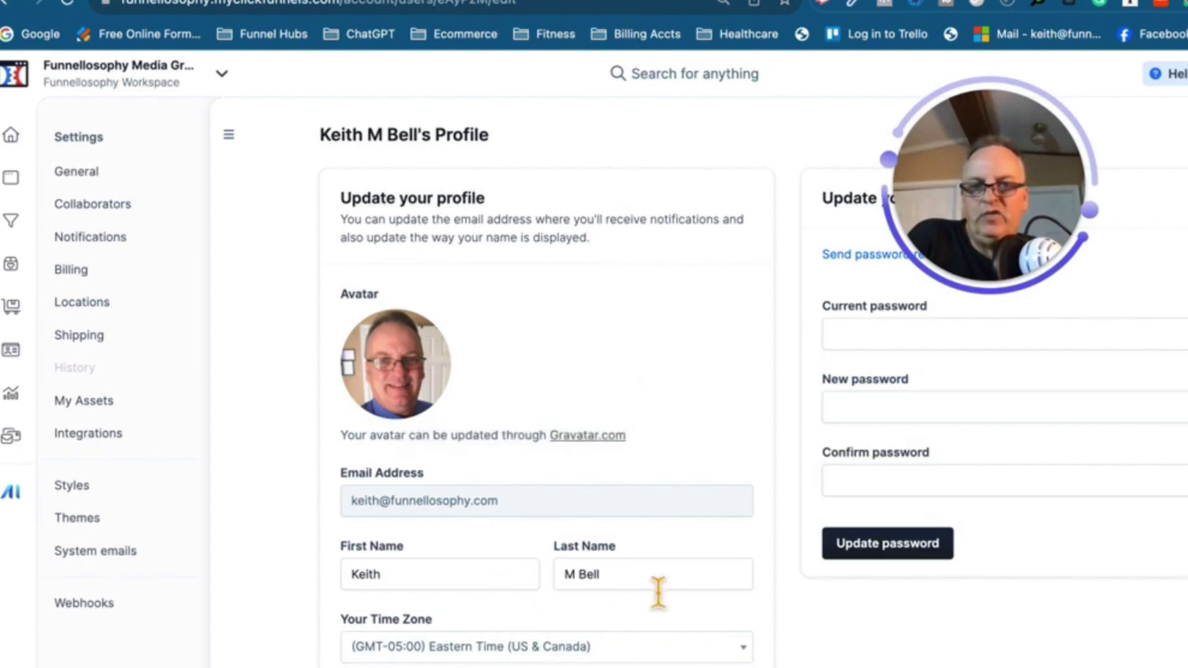
pyautogui.click(584, 576)
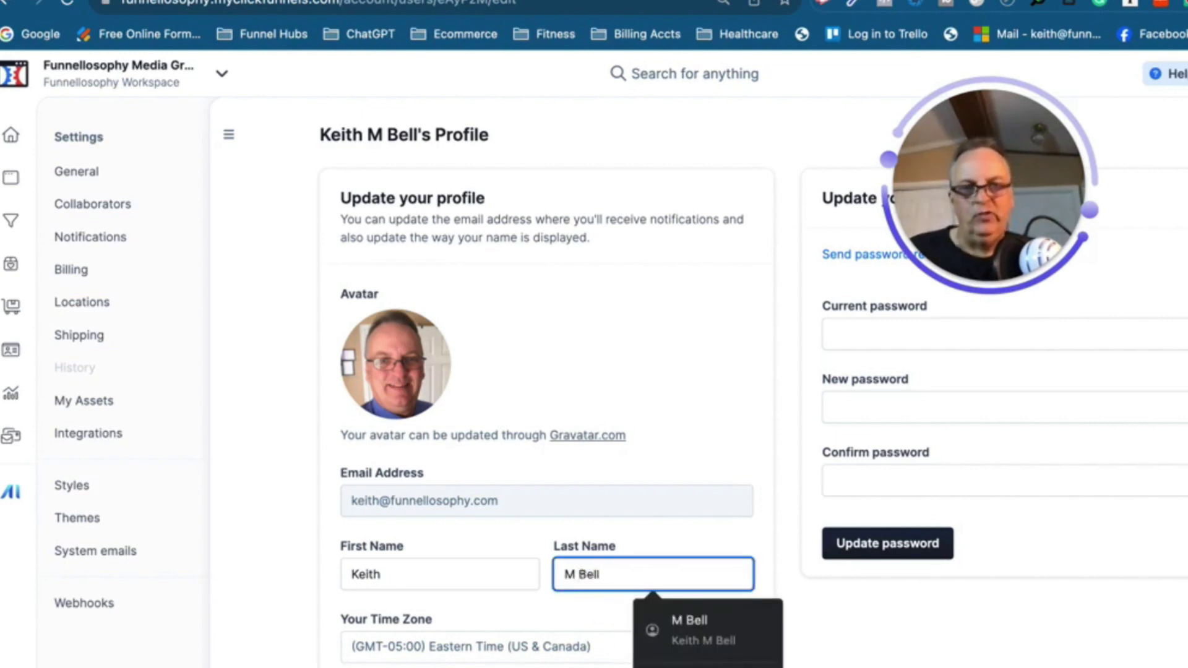
pyautogui.press('BackSpace')
pyautogui.press('BackSpace')
pyautogui.press('Return')
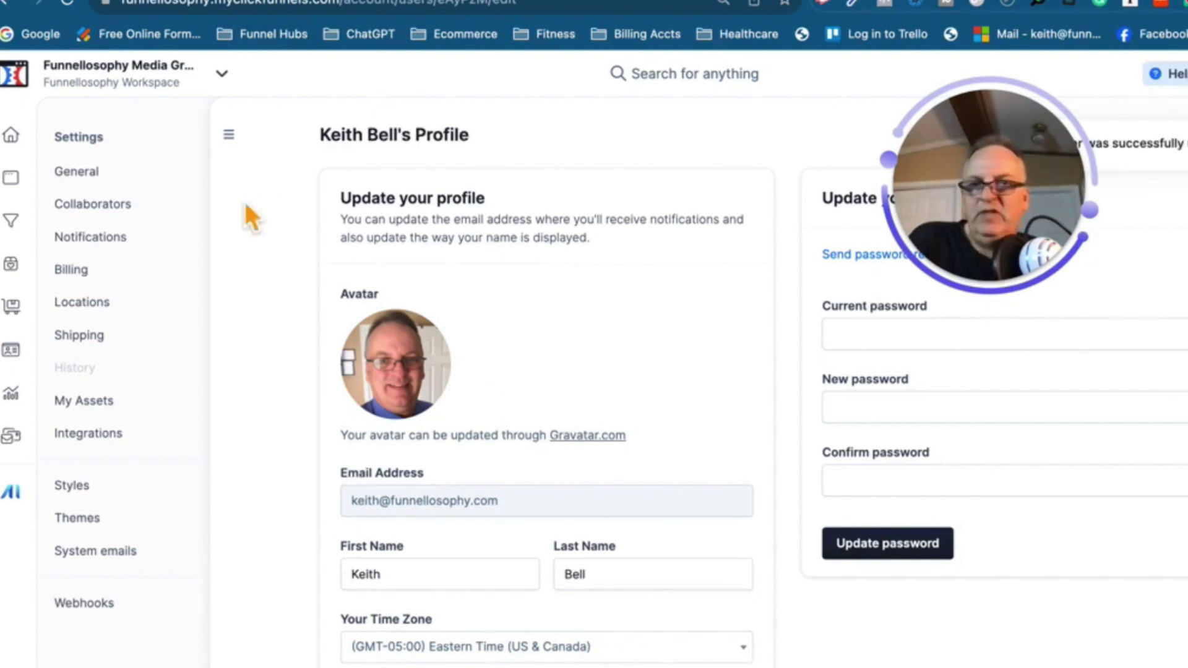
# Review the workspace's general settings, from the name and logo down to the order number prefix and suffix.
pyautogui.click(89, 184)
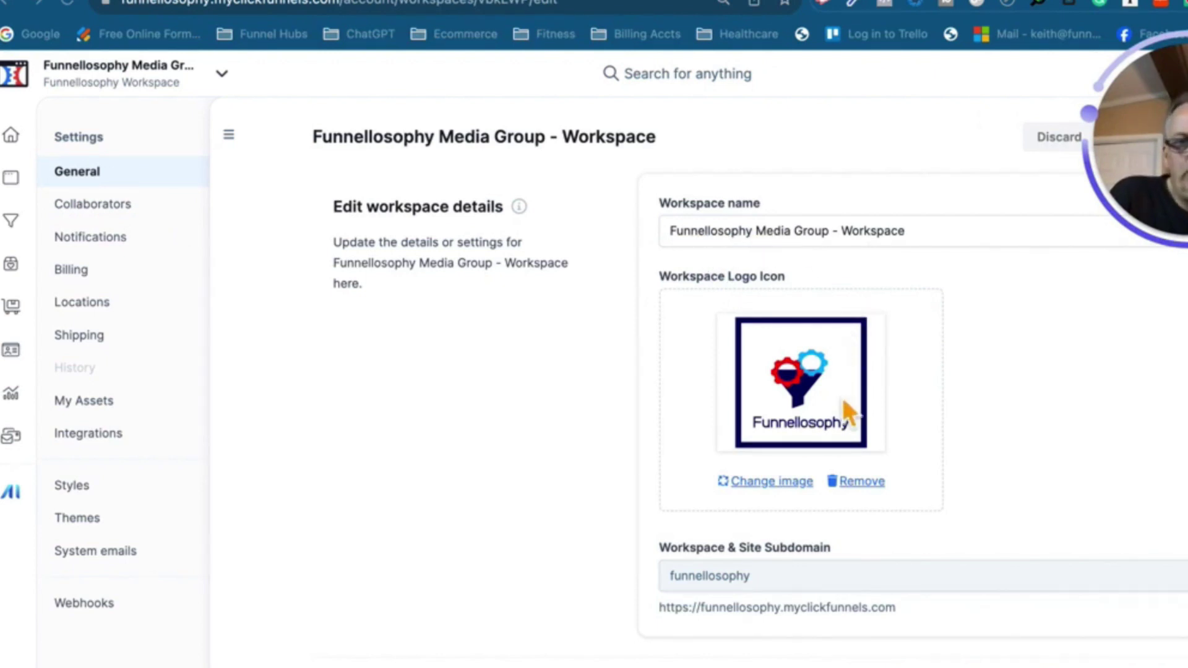
pyautogui.scroll(-5, 842, 398)
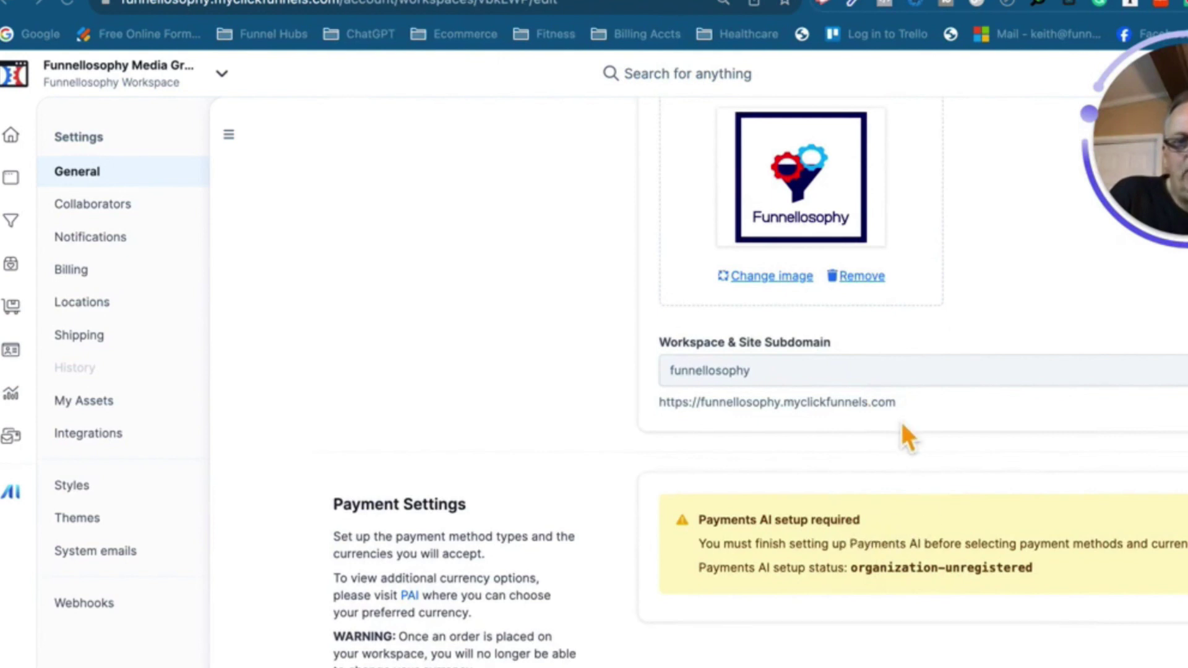
pyautogui.scroll(-8, 901, 419)
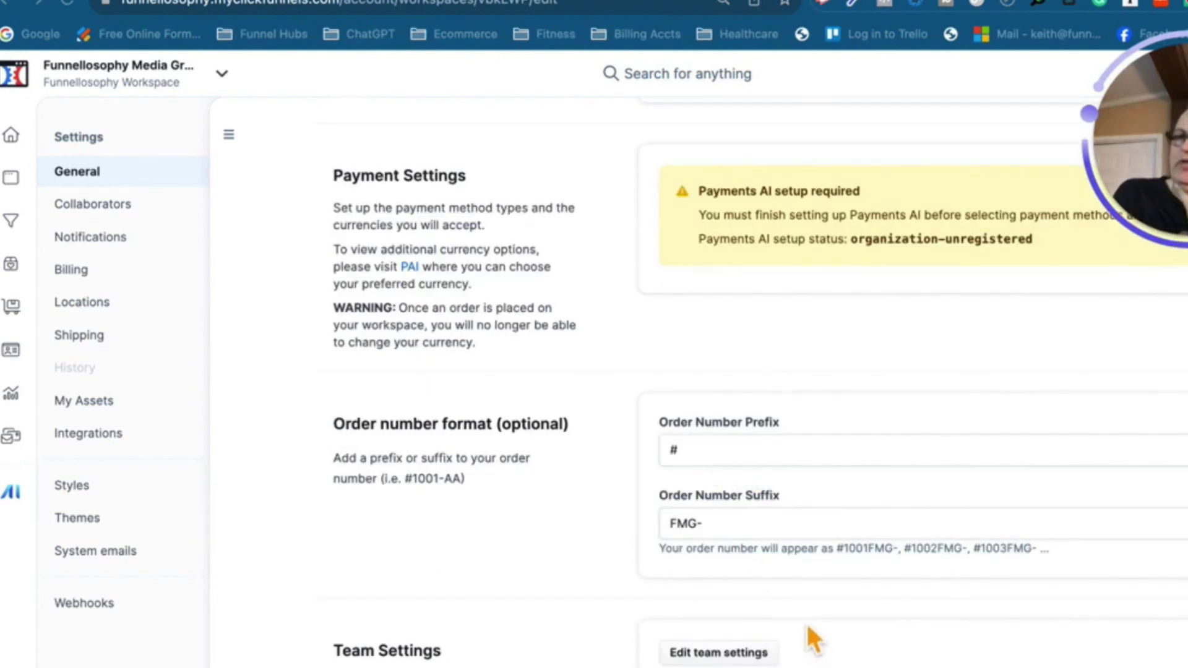
pyautogui.click(749, 526)
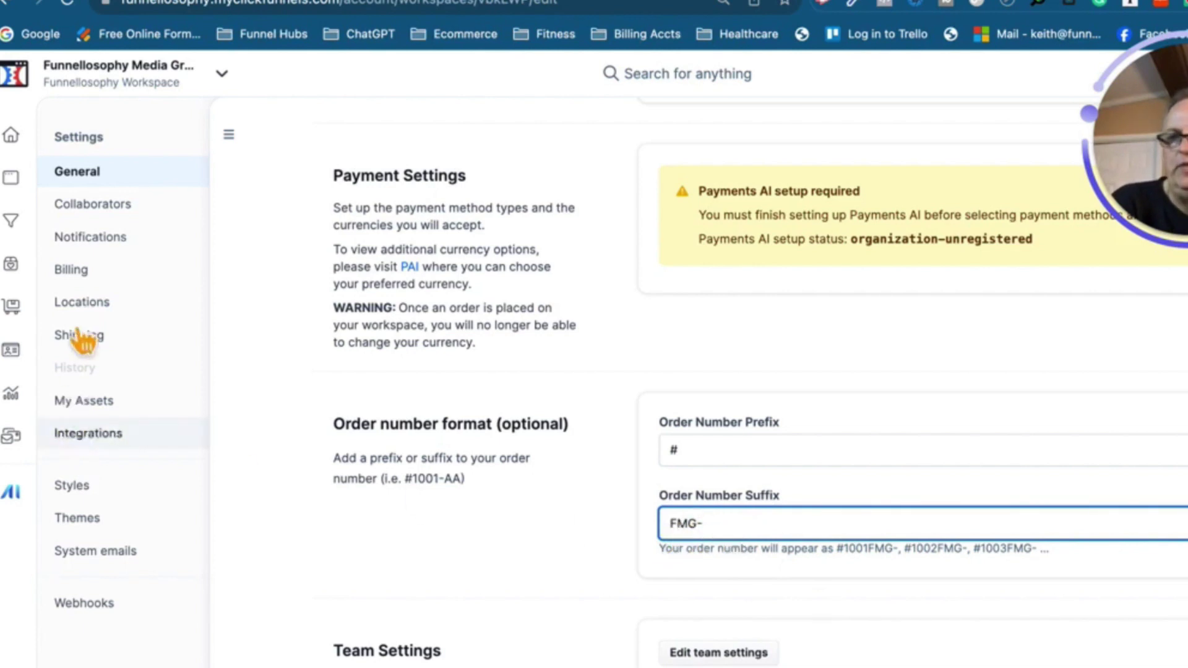
# Review the workspace's collaborators and open the new collaborator form to view the available roles.
pyautogui.click(82, 212)
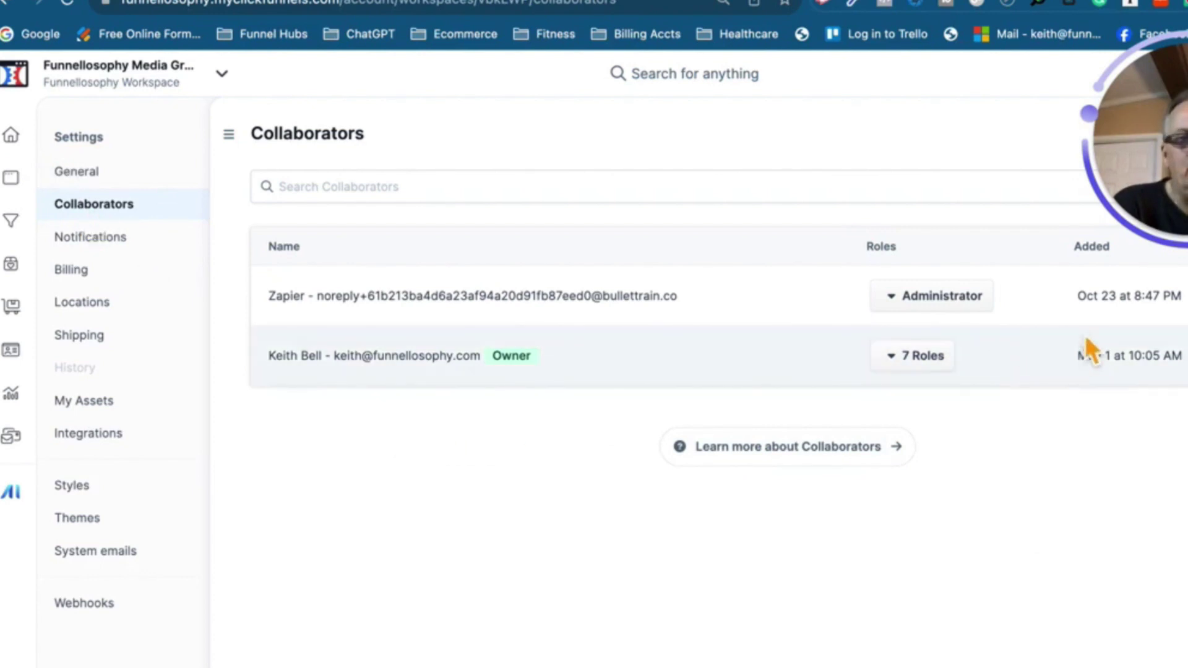
pyautogui.moveTo(1092, 139); pyautogui.dragTo(1033, 129)
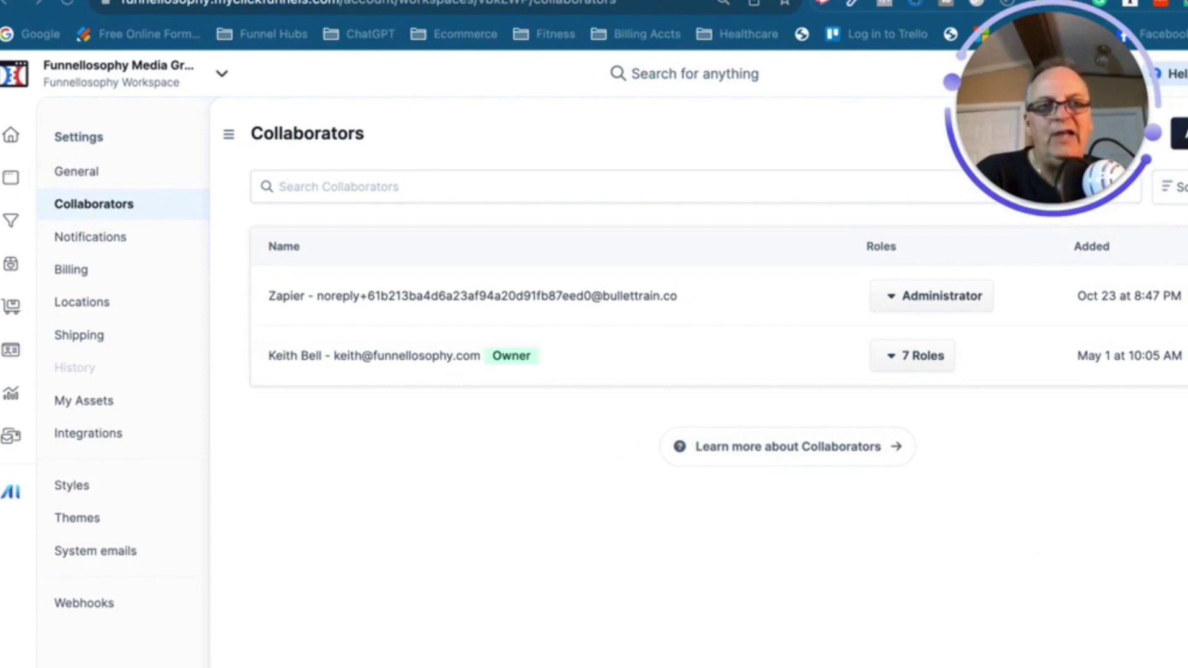
pyautogui.click(1179, 133)
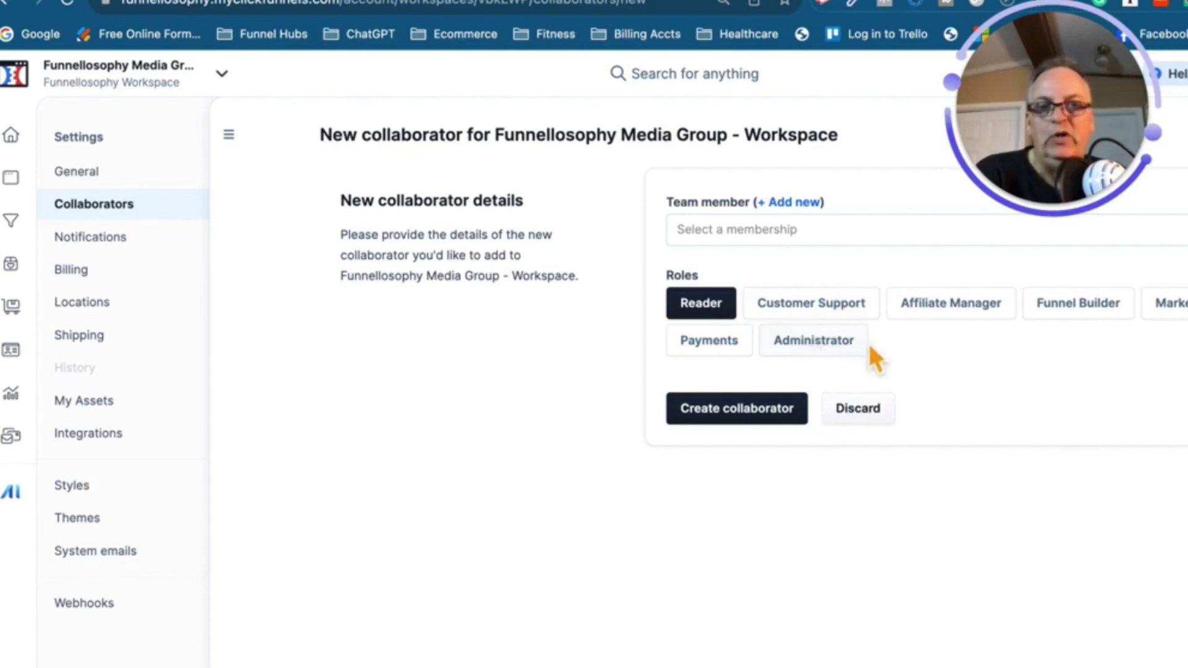
# Check the notifications and the billing subscriptions, returning to the workspace settings.
pyautogui.click(115, 251)
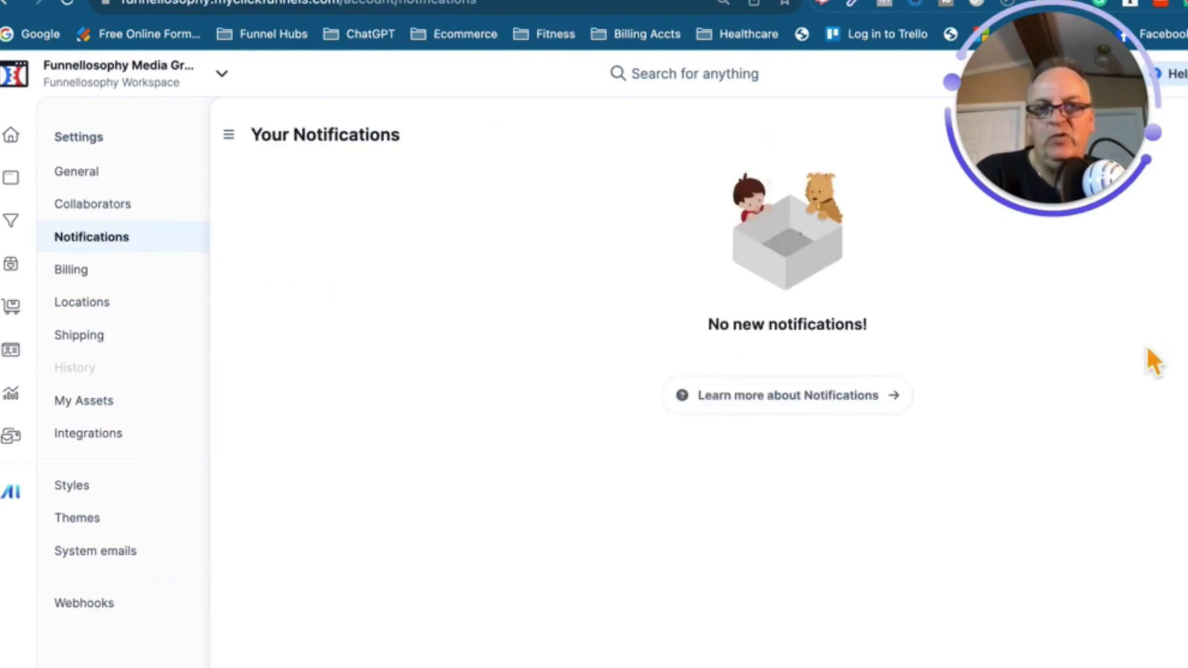
pyautogui.moveTo(1093, 162)
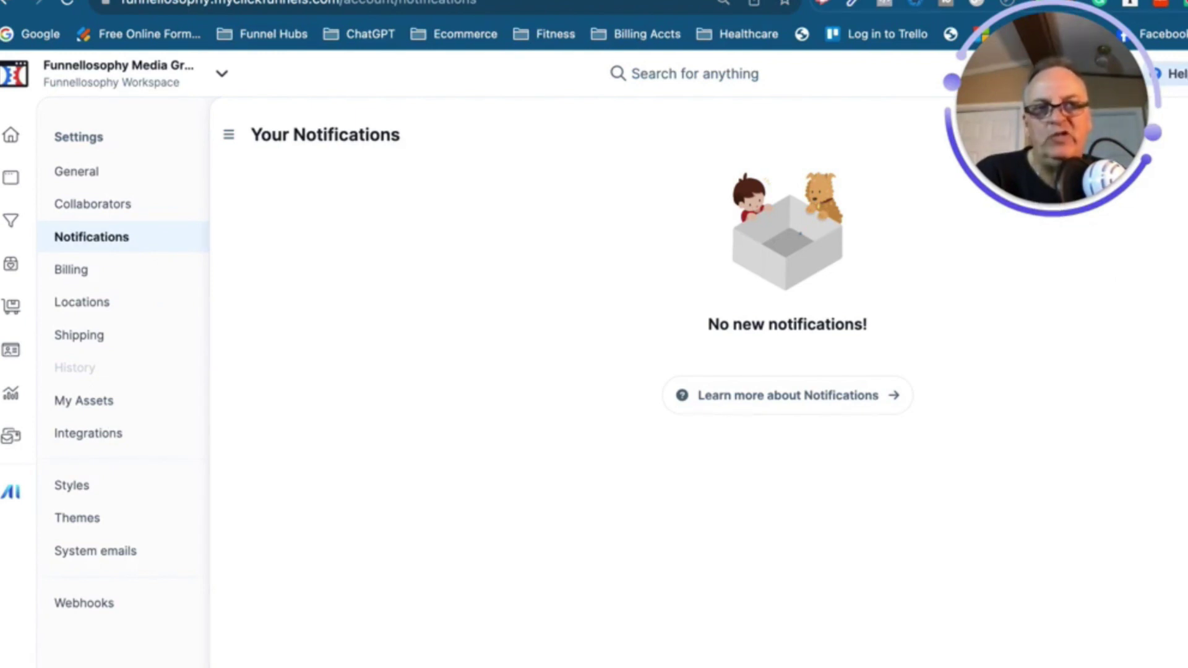
pyautogui.click(93, 272)
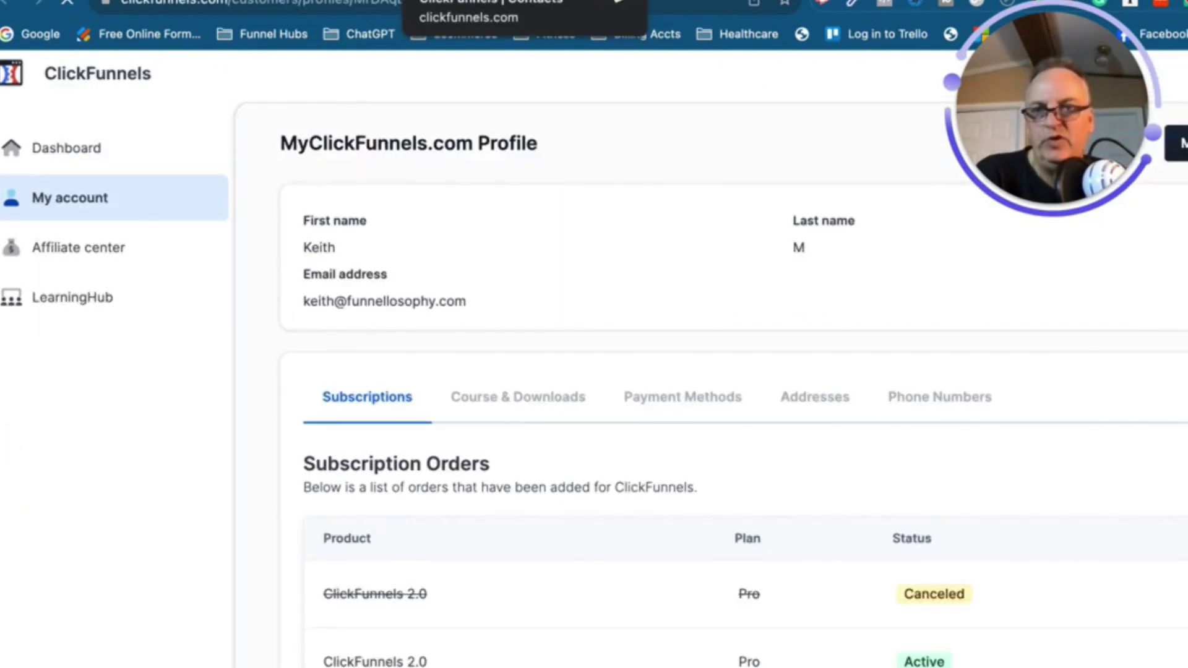
pyautogui.click(384, 2)
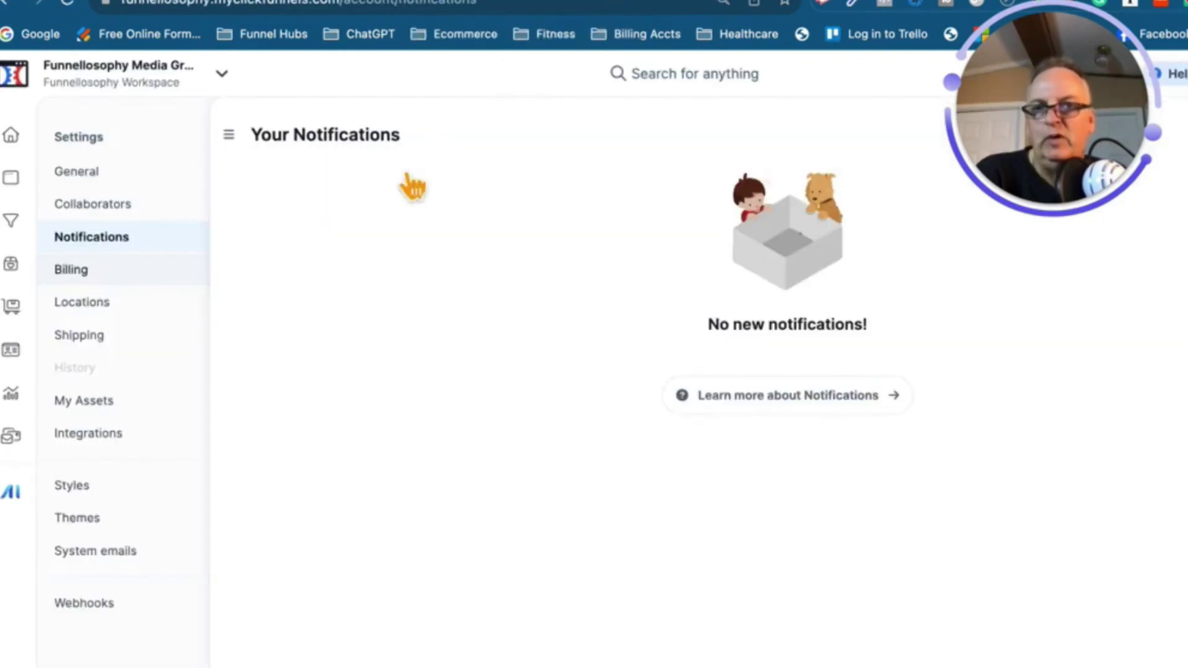
# Review the workspace's locations and its shipping configuration profiles.
pyautogui.click(127, 316)
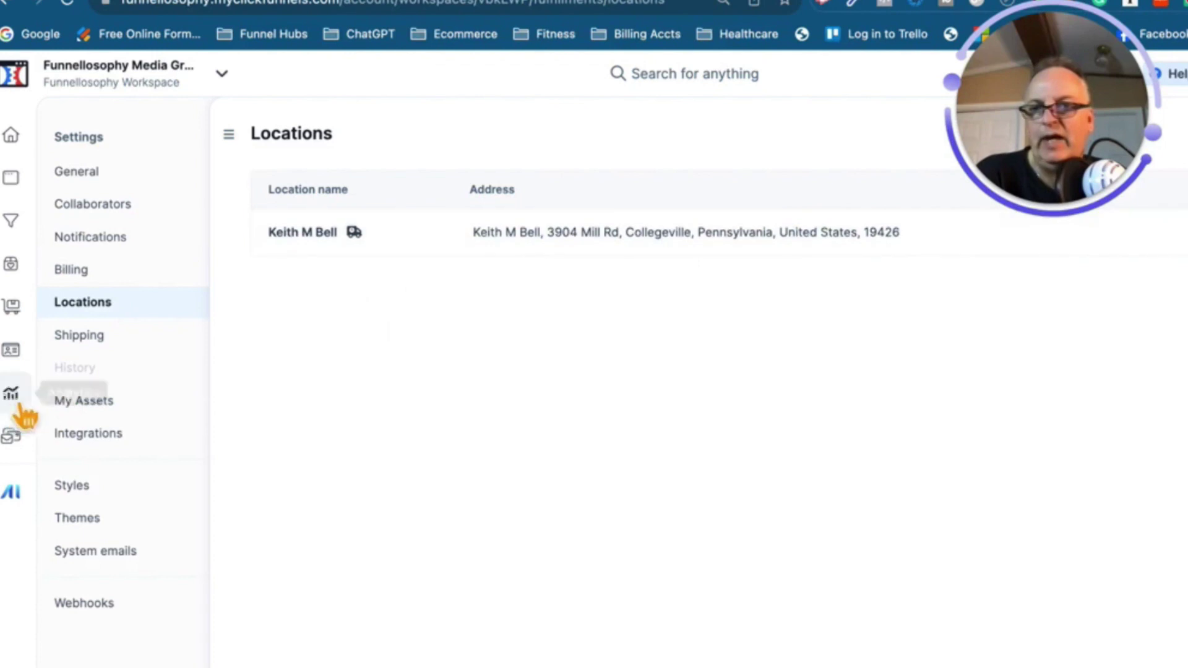
pyautogui.click(91, 349)
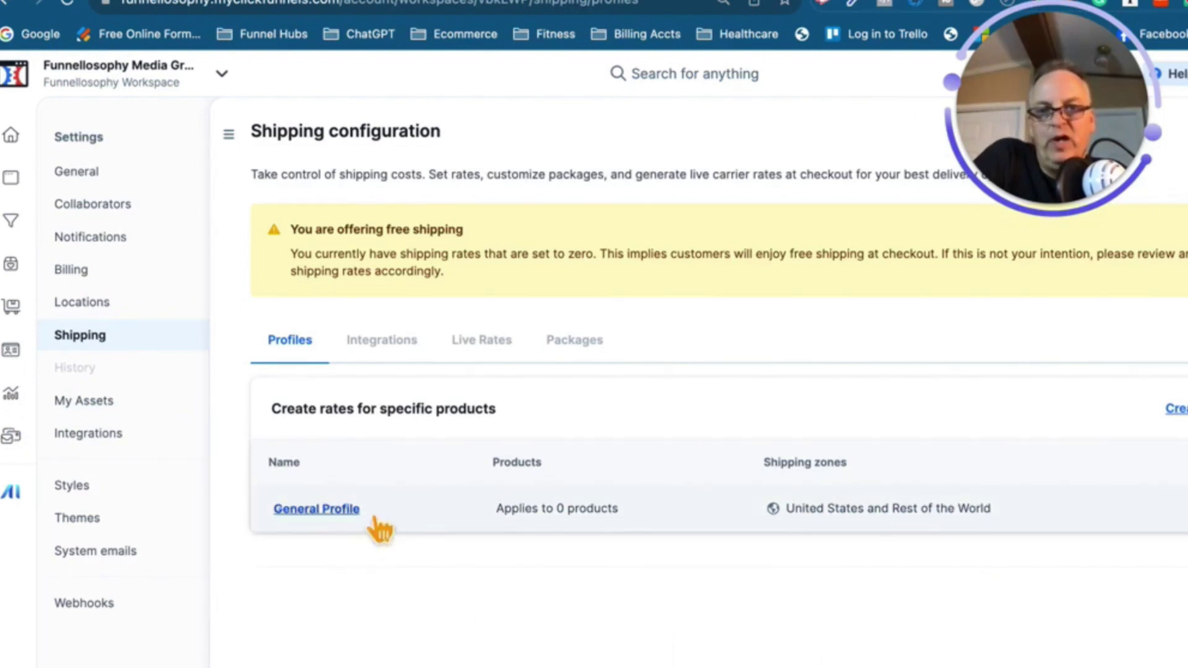
# Browse the uploaded images in the workspace's asset library.
pyautogui.click(117, 409)
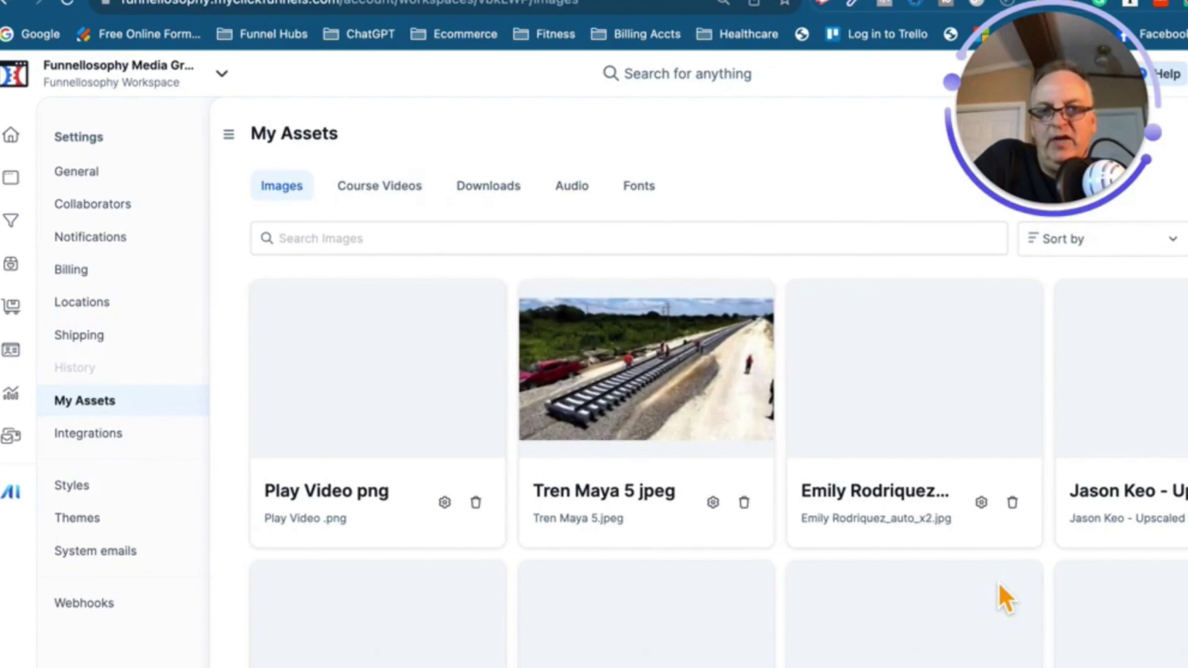
pyautogui.scroll(-2, 999, 583)
pyautogui.scroll(-5, 1003, 582)
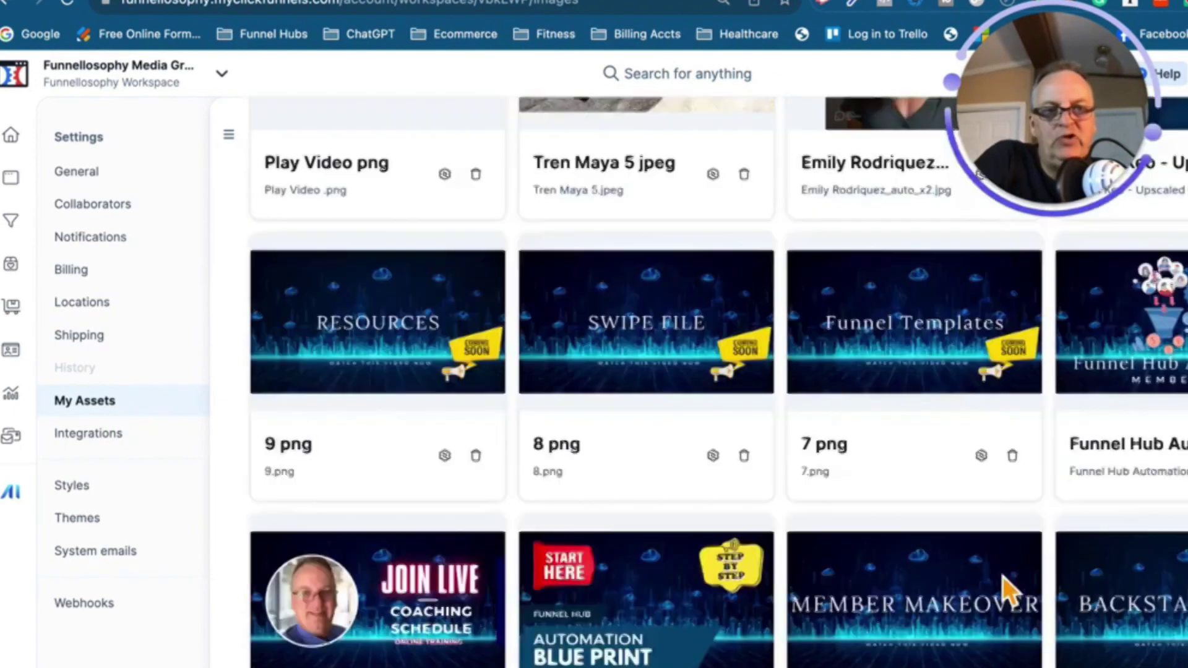
# Look through the workspace's integrations, styles and themes settings.
pyautogui.click(133, 435)
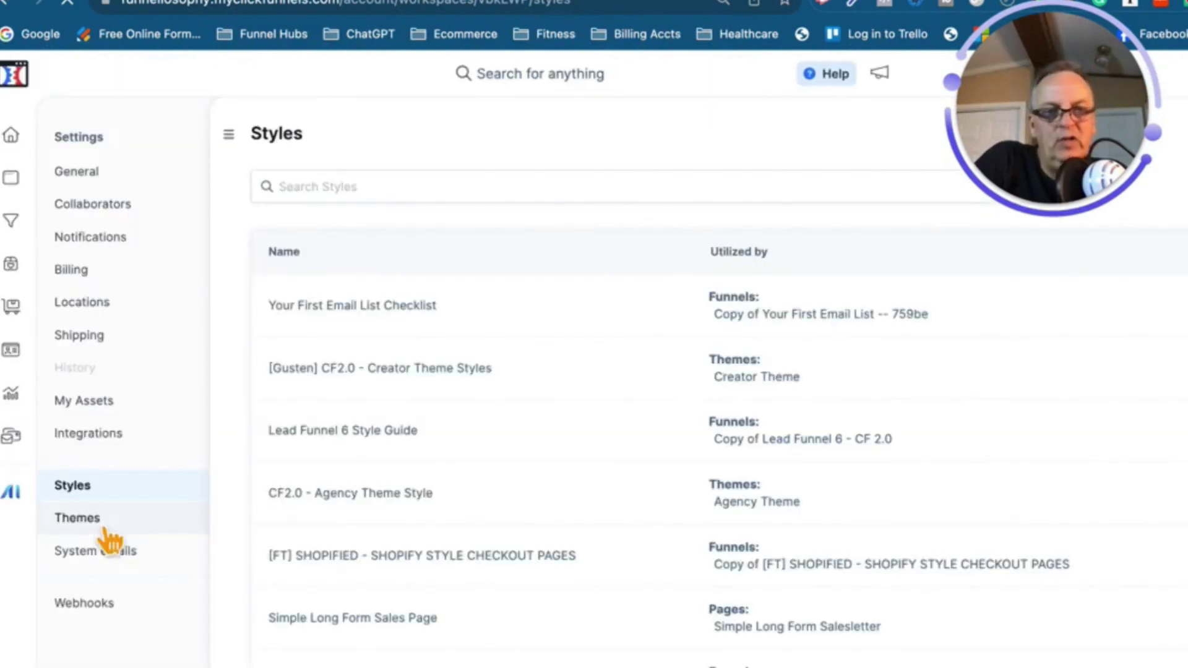
pyautogui.click(90, 526)
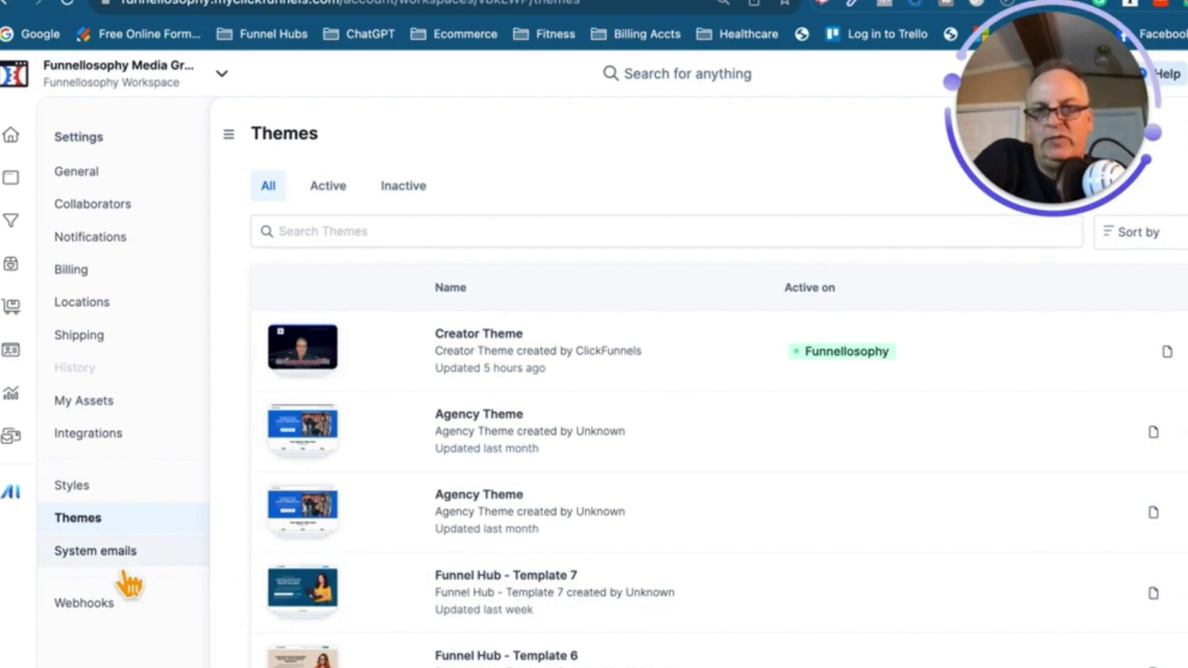
# Open the site overview from the dashboard, preview the Creator Theme home page from top to About Me, and return to the overview.
pyautogui.click(20, 156)
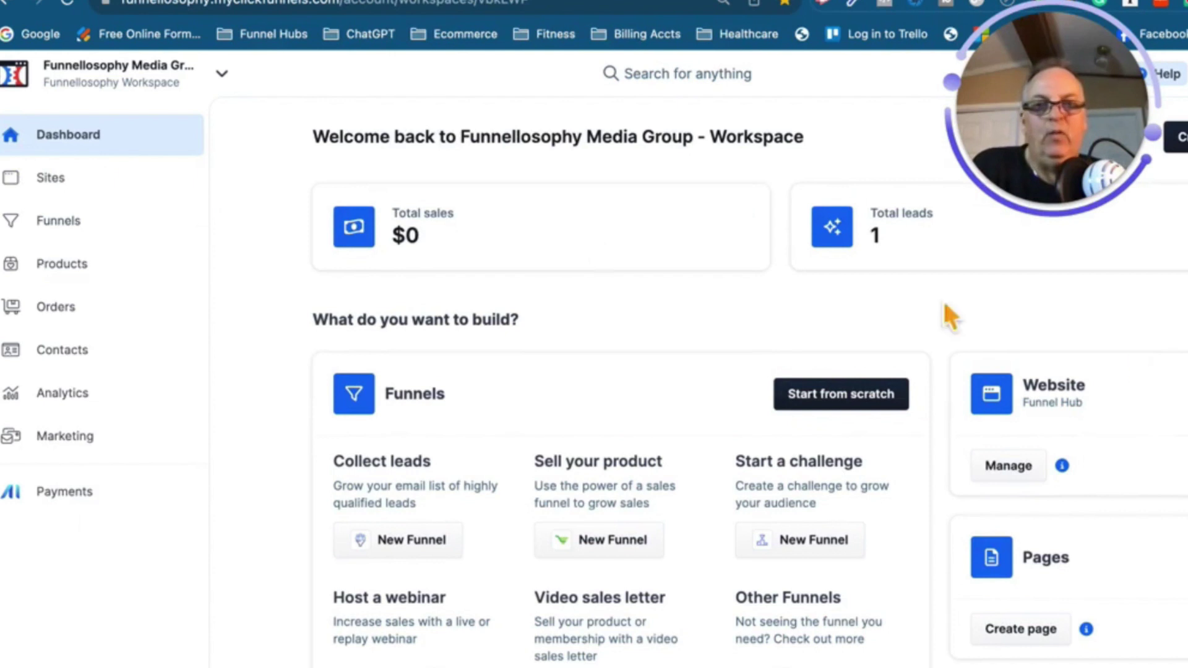
pyautogui.click(54, 182)
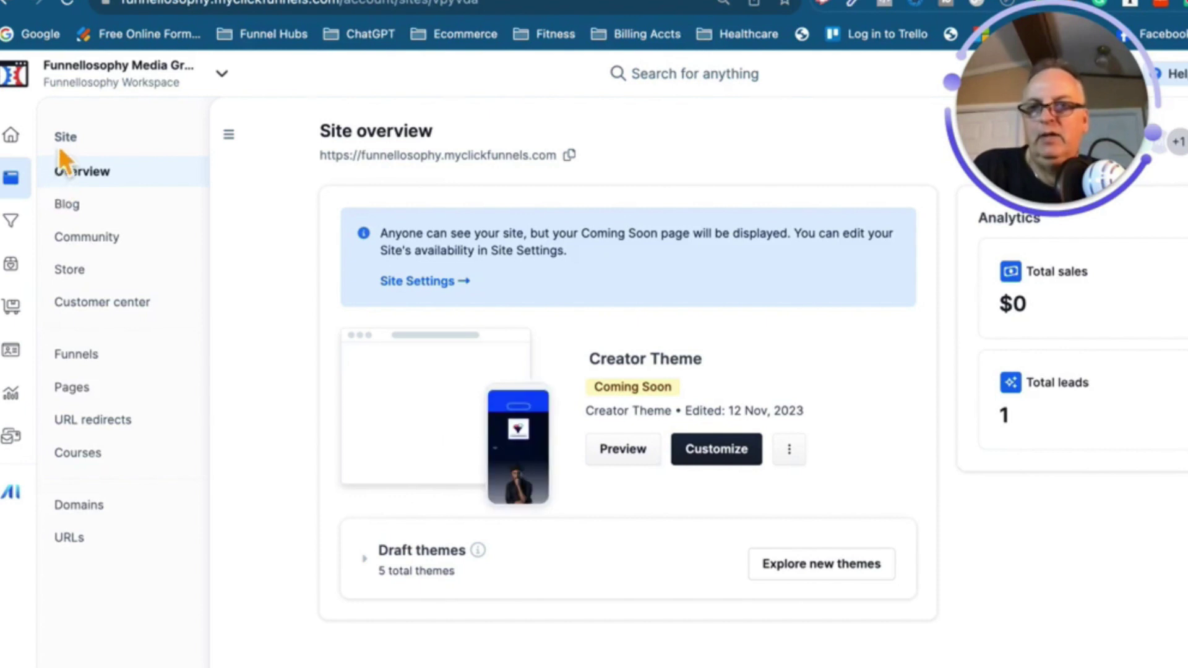
pyautogui.click(643, 462)
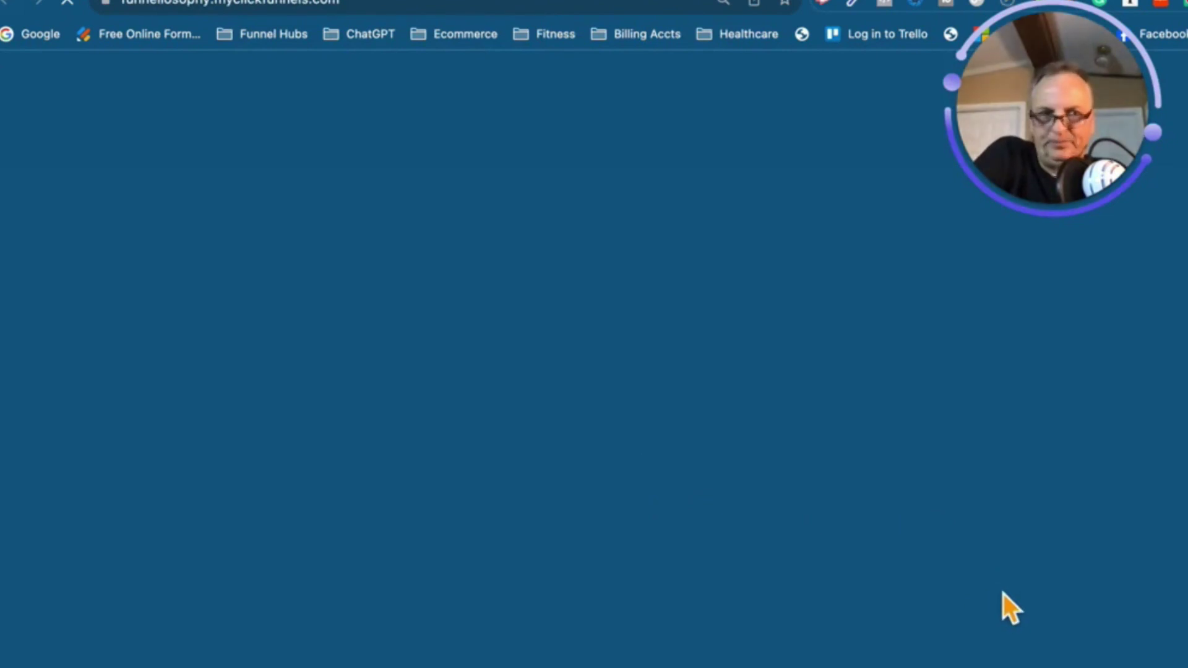
pyautogui.scroll(-10, 1004, 593)
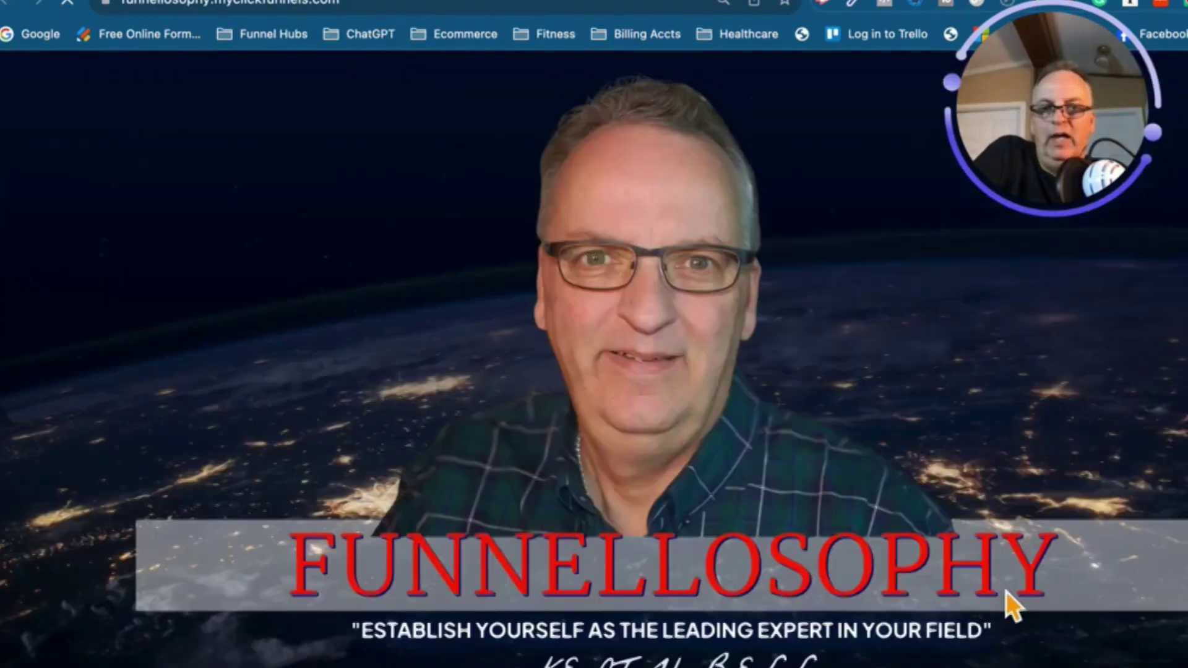
pyautogui.scroll(-4, 1014, 583)
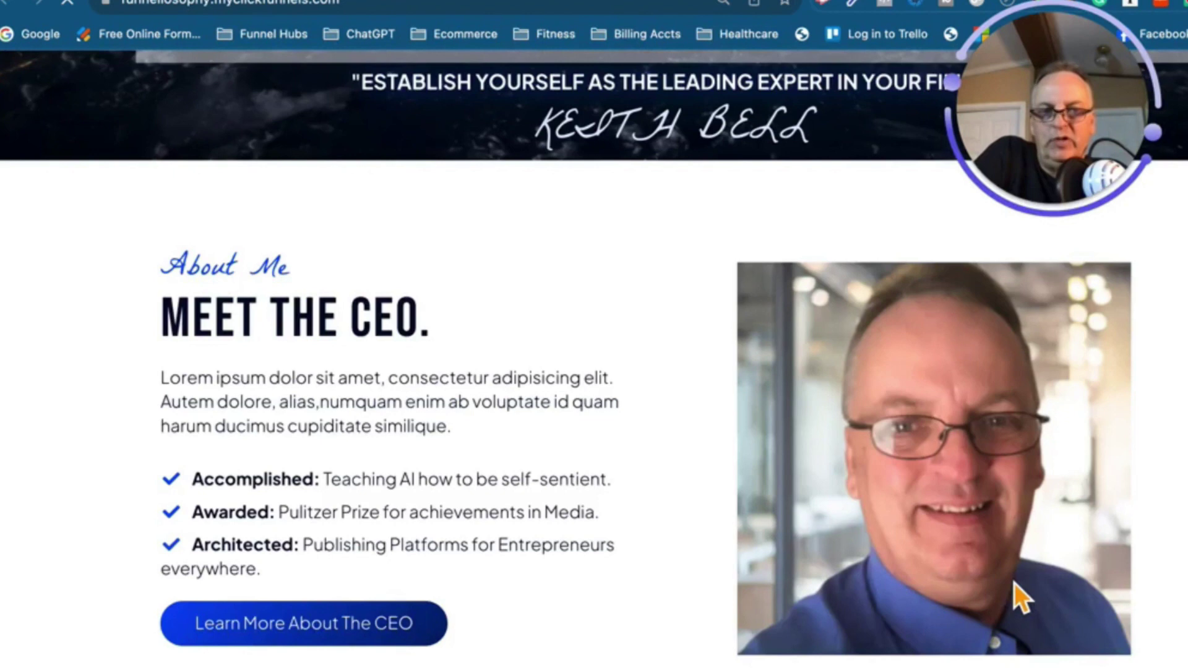
pyautogui.scroll(14, 1013, 582)
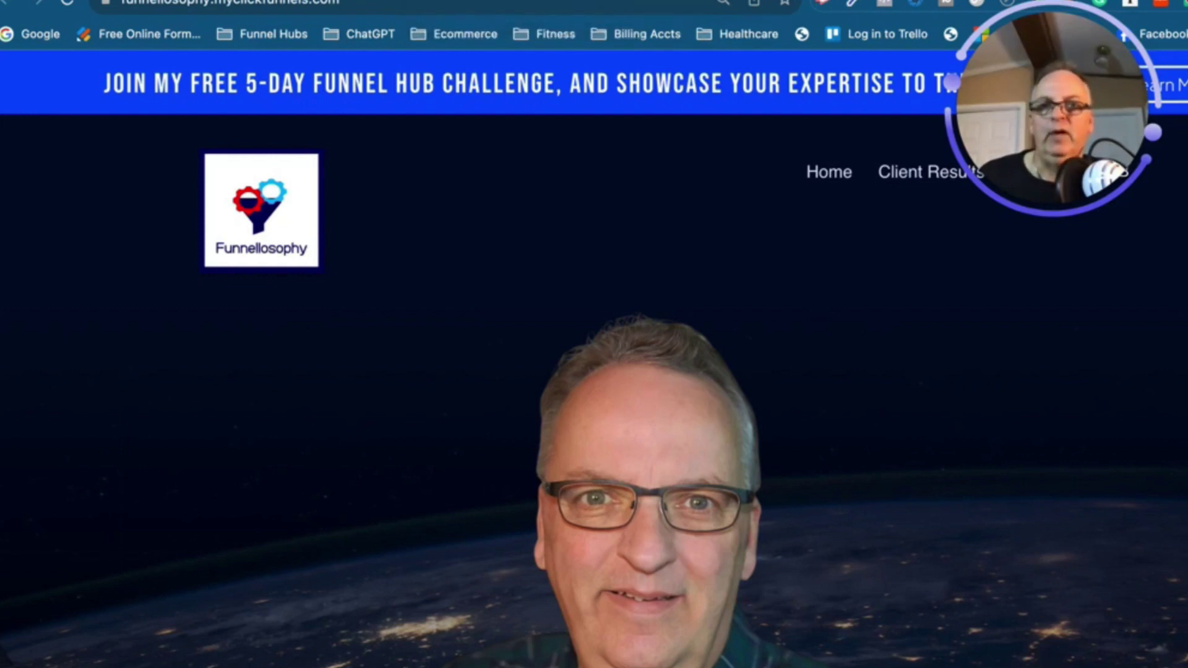
pyautogui.click(371, 2)
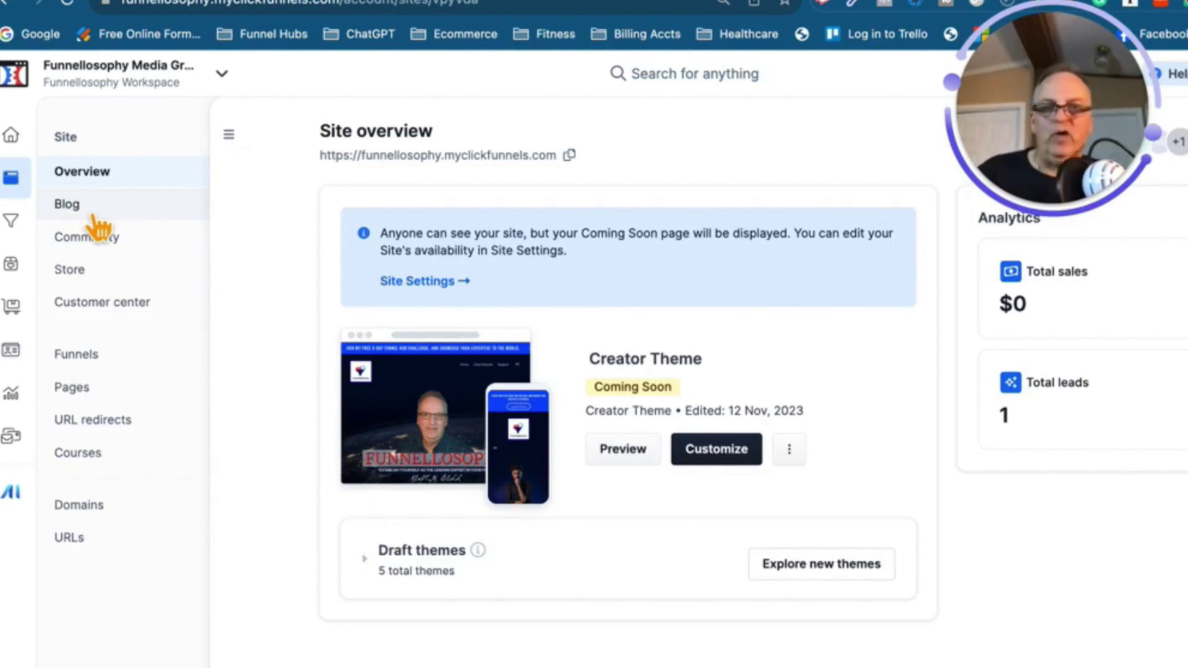
# View the site's community groups and the online store overview.
pyautogui.click(101, 247)
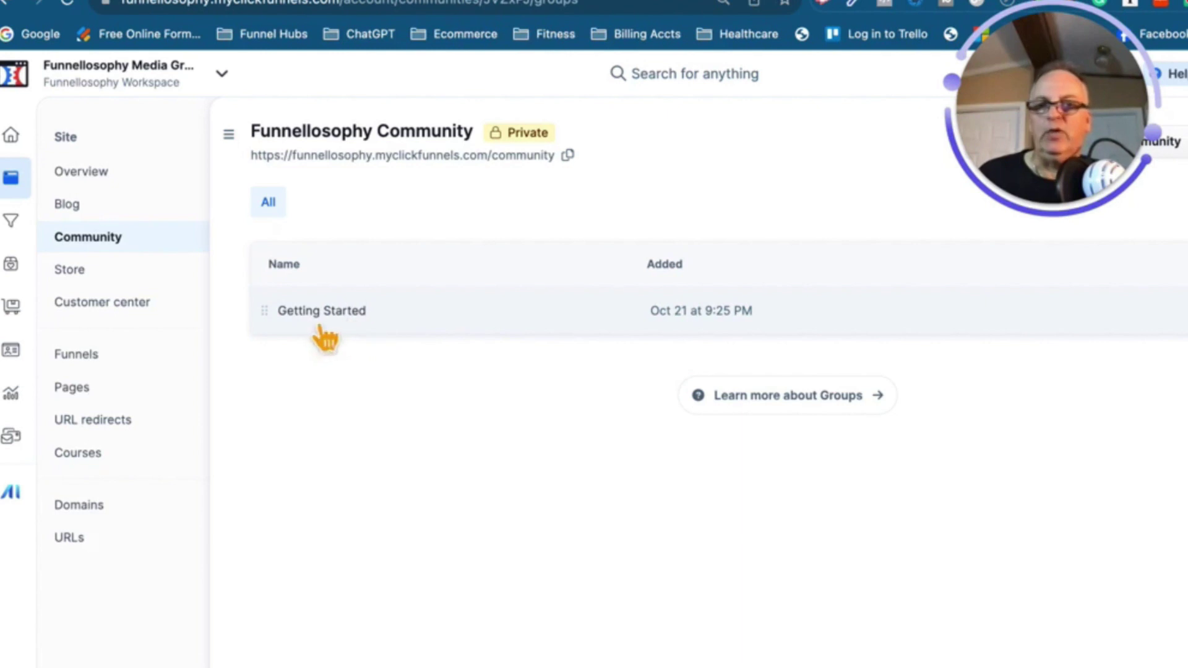
pyautogui.click(73, 282)
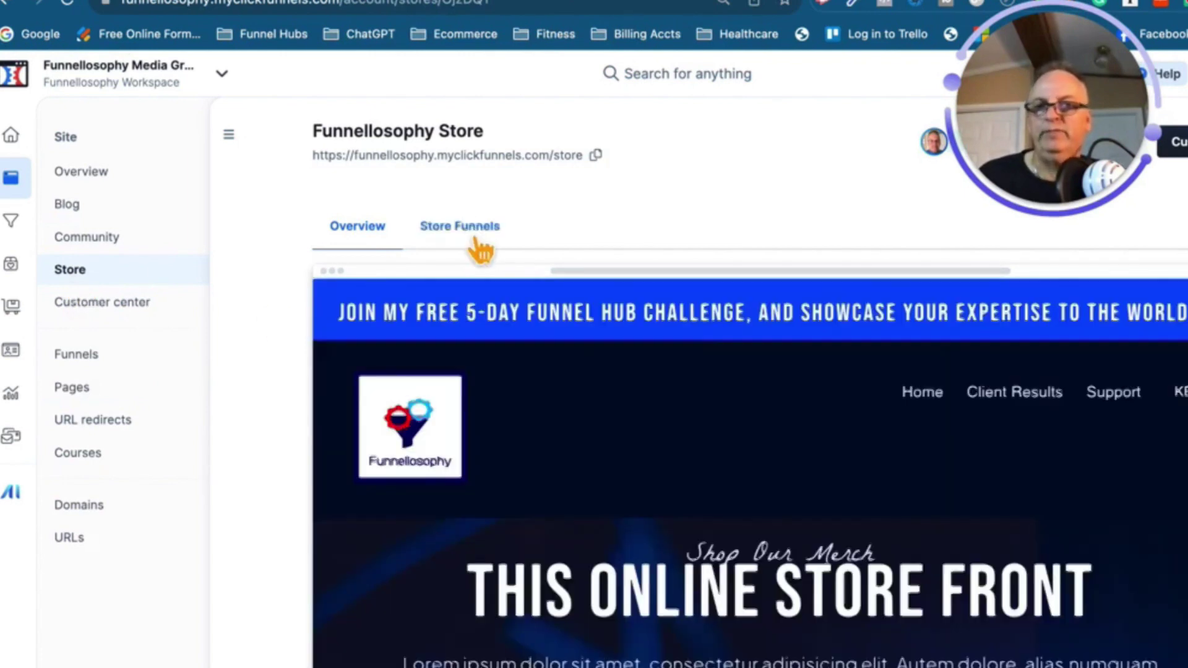
pyautogui.scroll(-1, 504, 313)
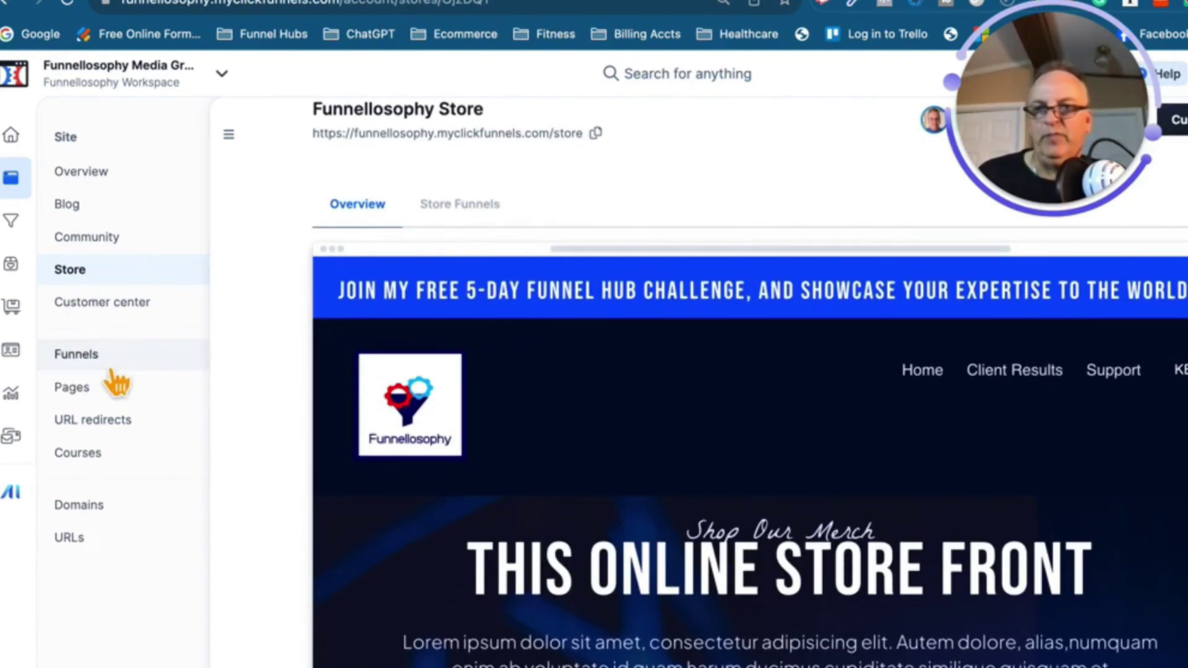
# Open the site's customer center and preview its page from the header through the courses and downloads sections.
pyautogui.click(127, 313)
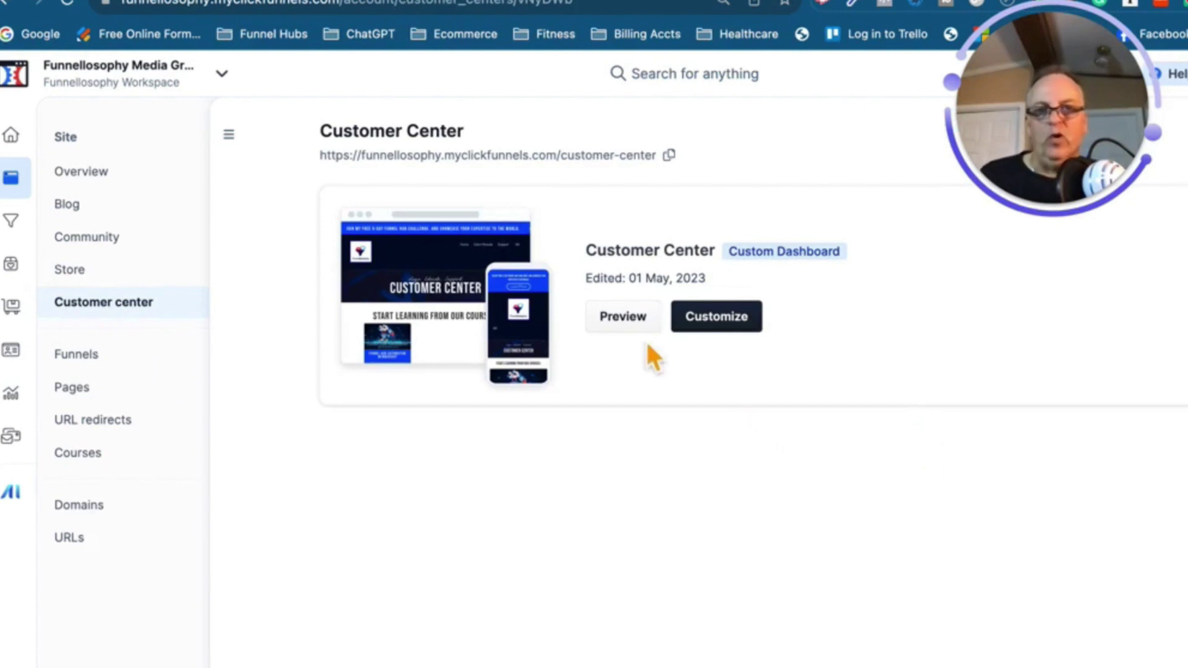
pyautogui.click(635, 328)
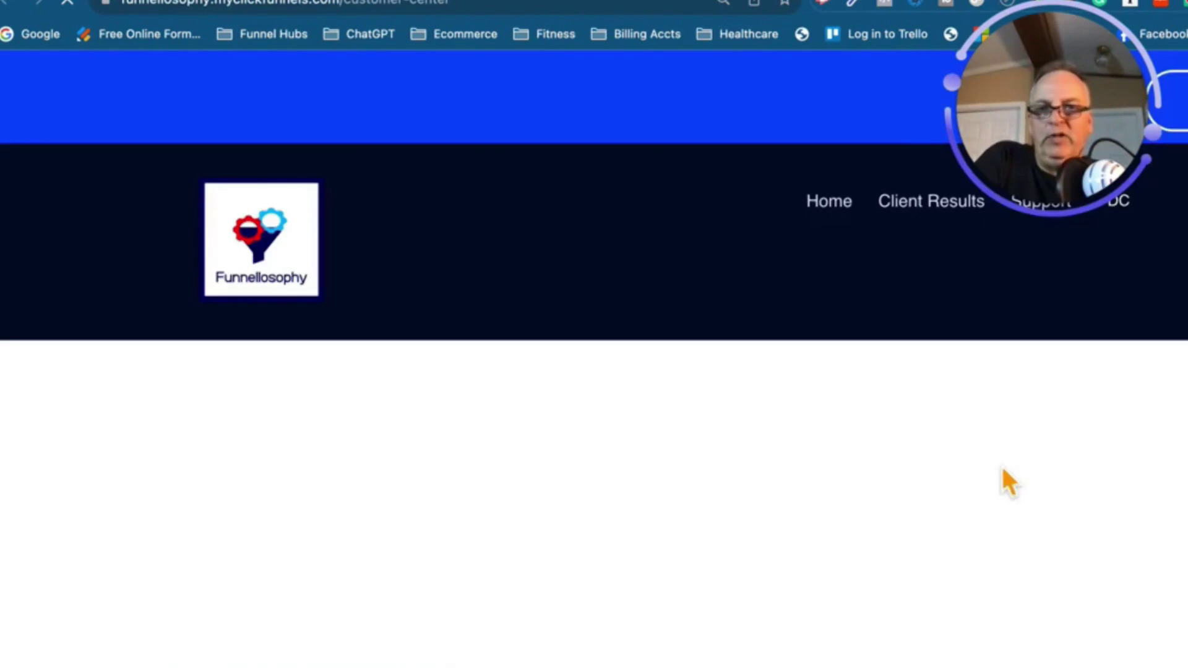
pyautogui.scroll(-3, 1008, 483)
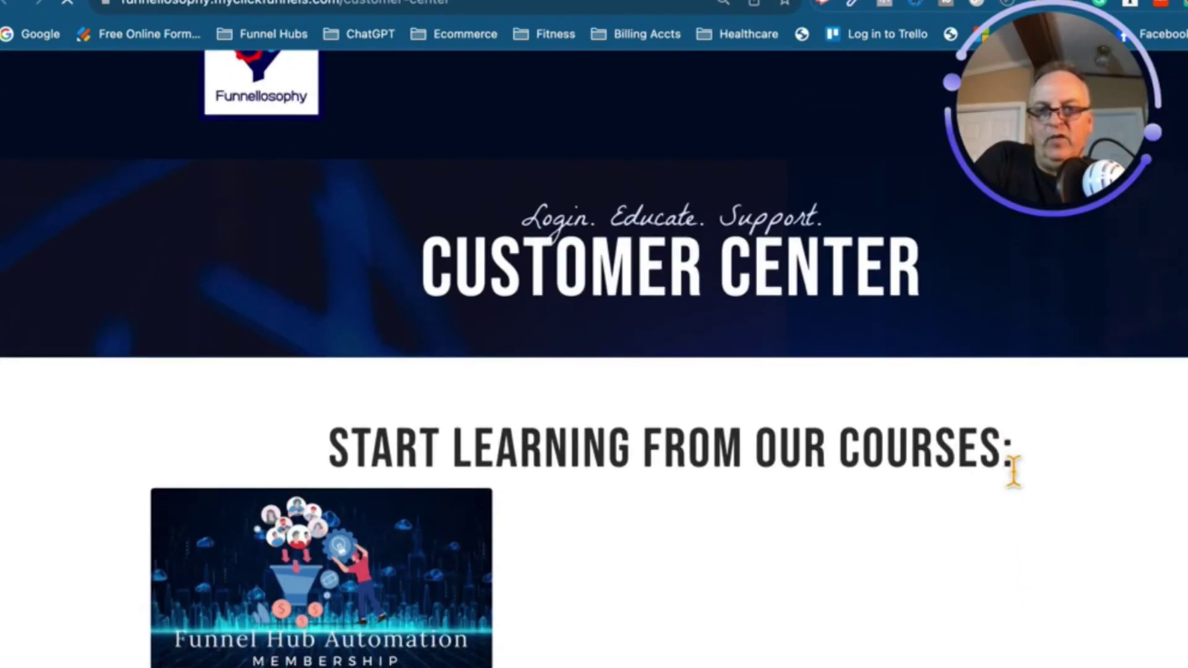
pyautogui.scroll(-1, 1015, 479)
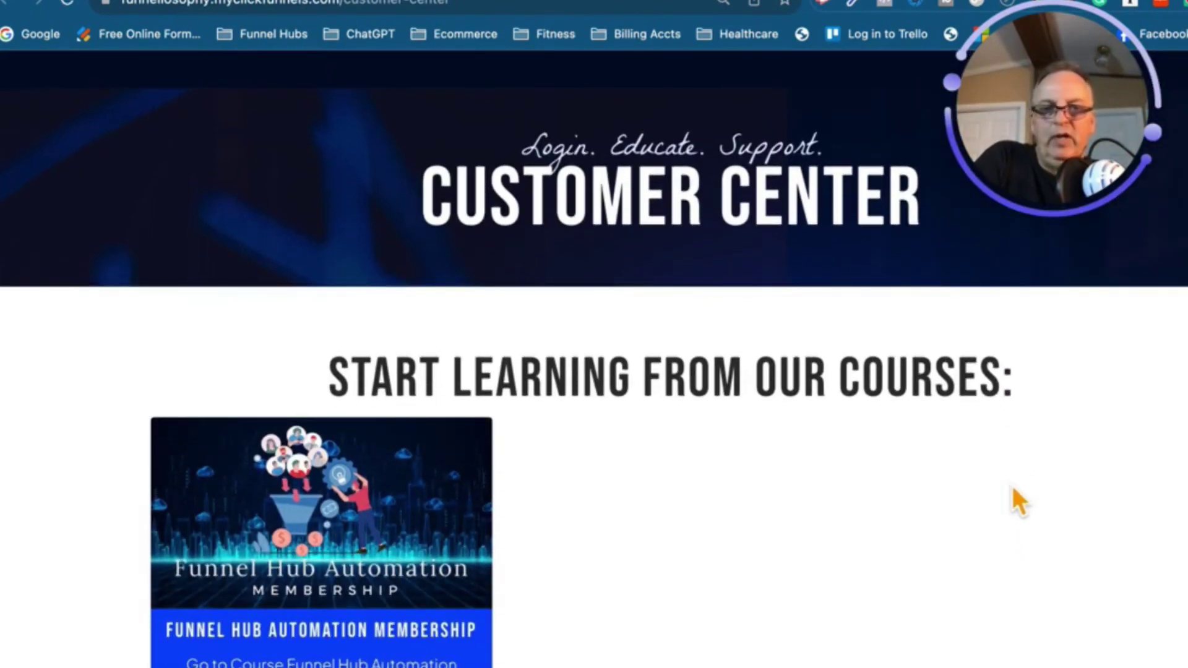
pyautogui.scroll(-1, 1013, 485)
pyautogui.scroll(1, 1015, 488)
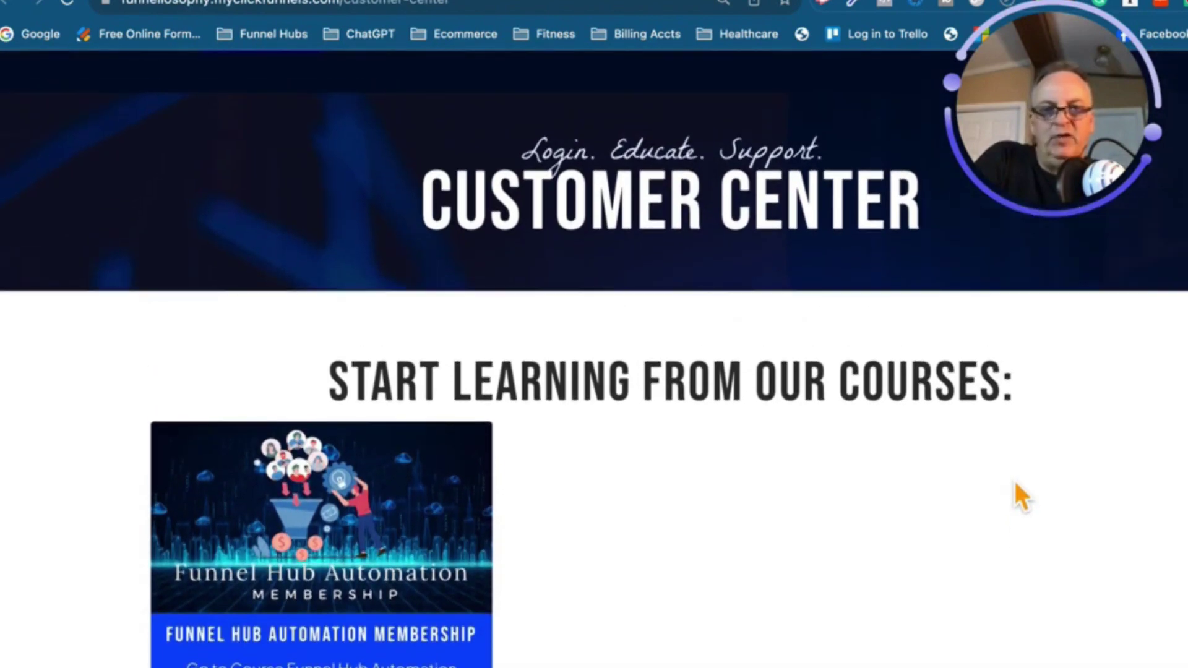
pyautogui.scroll(-3, 1016, 485)
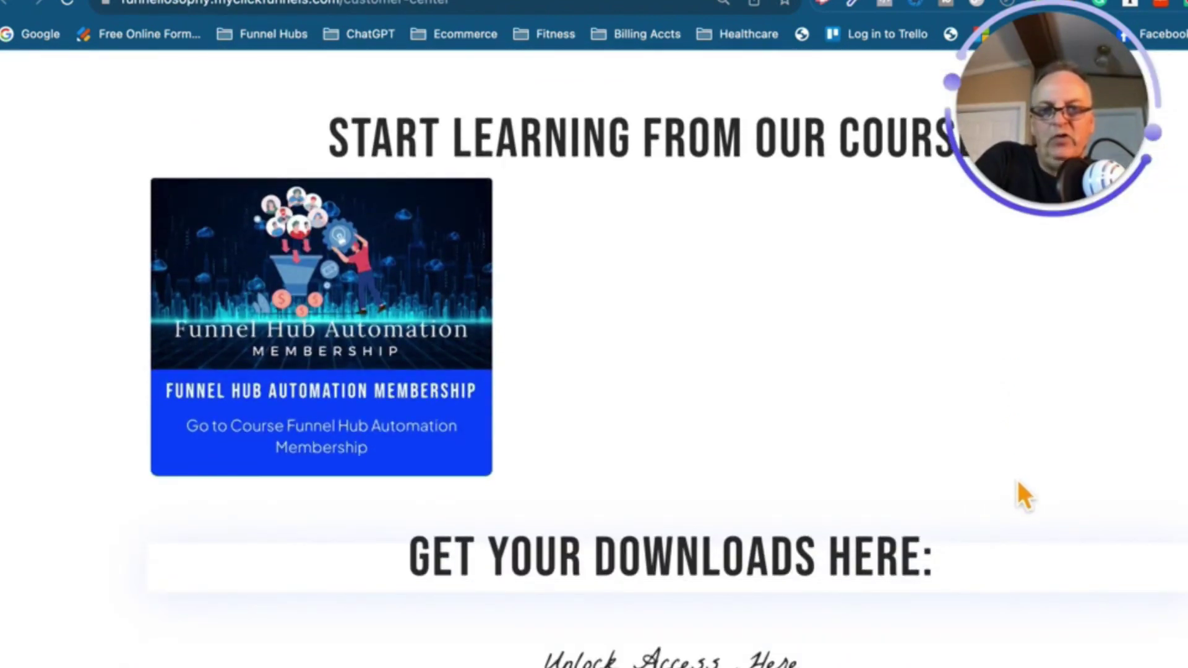
pyautogui.scroll(-1, 1022, 495)
pyautogui.scroll(6, 1025, 495)
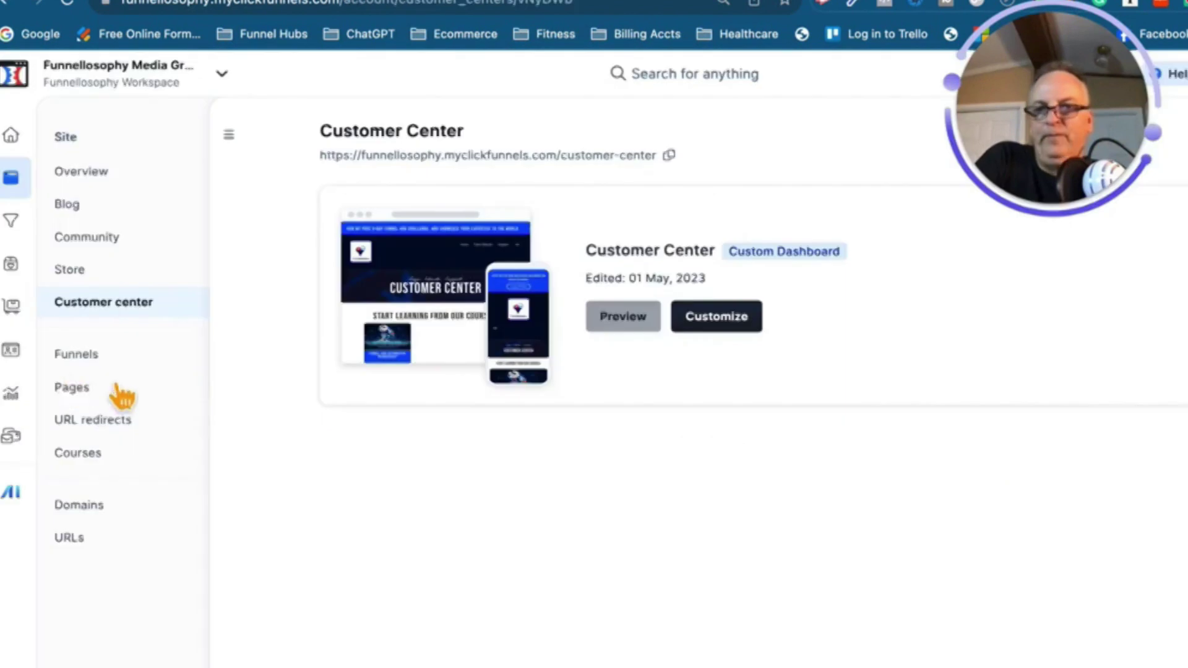
# Look through the site's funnels and standalone pages lists, and open the domains section.
pyautogui.click(97, 369)
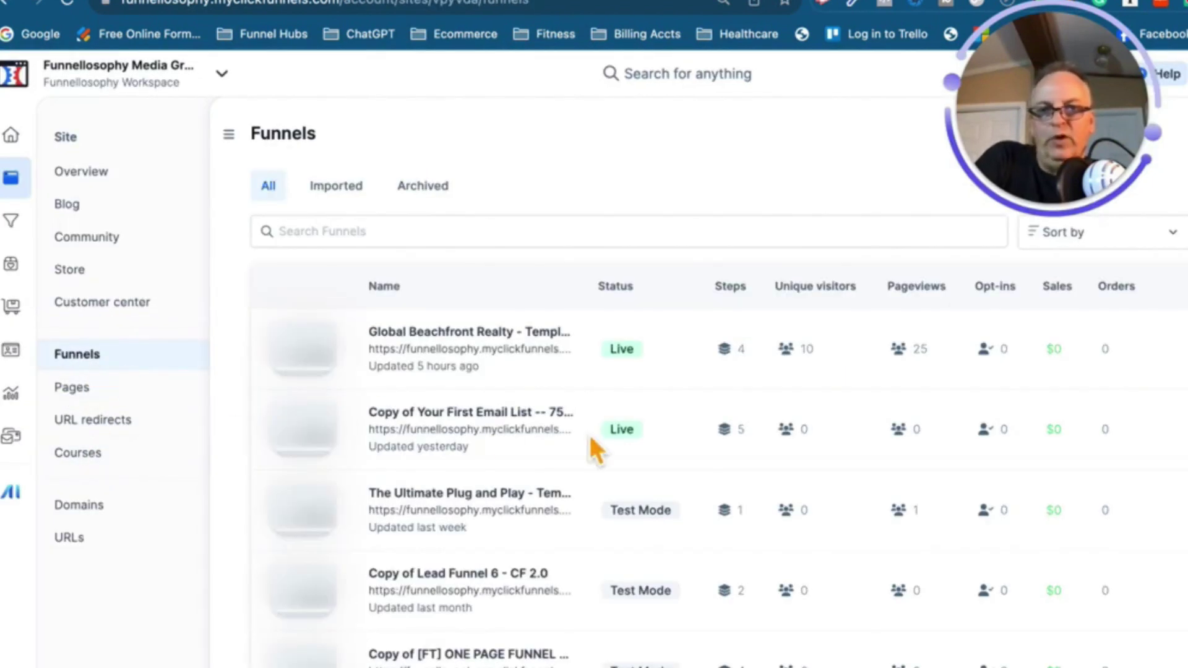
pyautogui.scroll(-1, 588, 438)
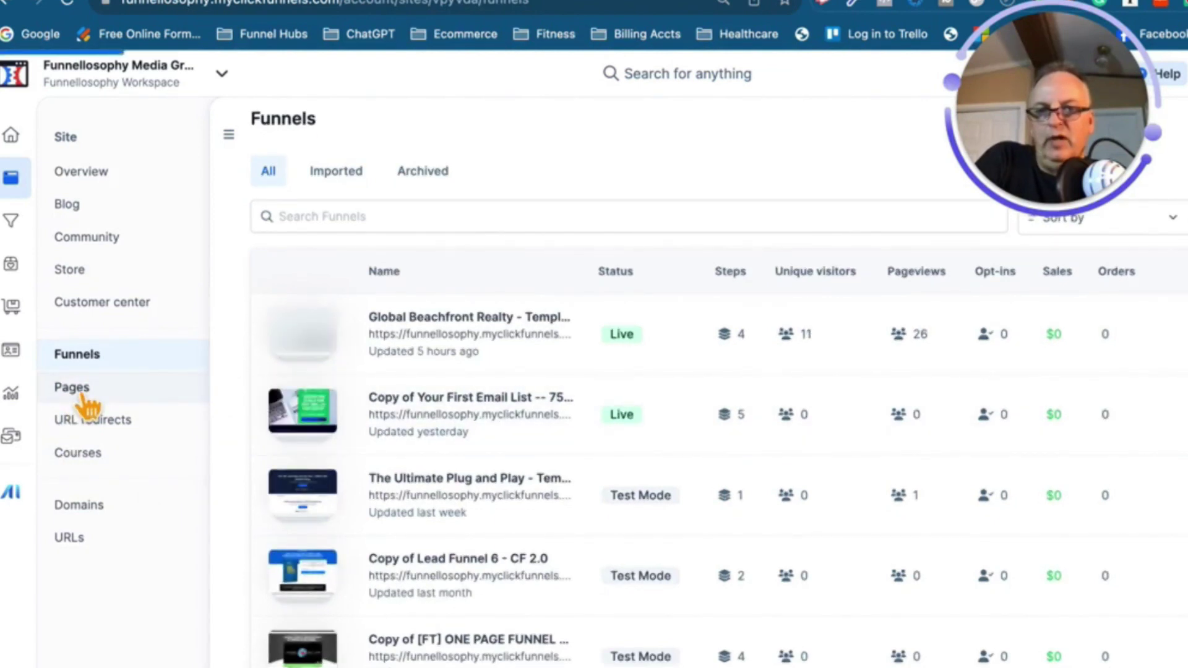
pyautogui.click(81, 398)
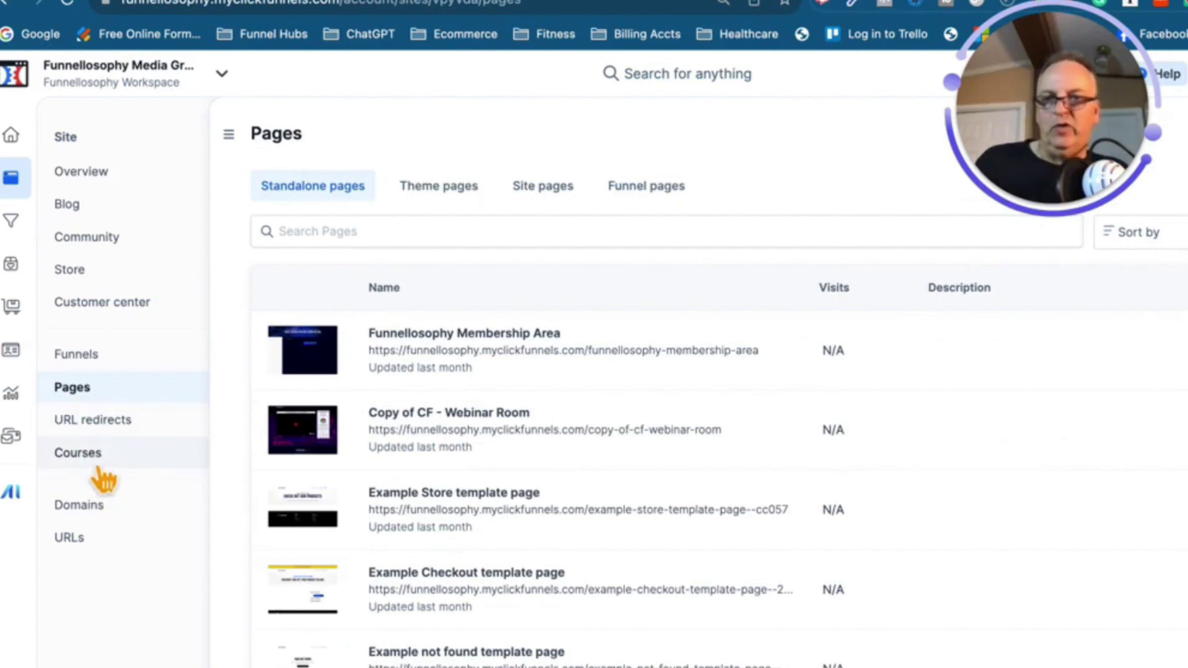
pyautogui.click(98, 506)
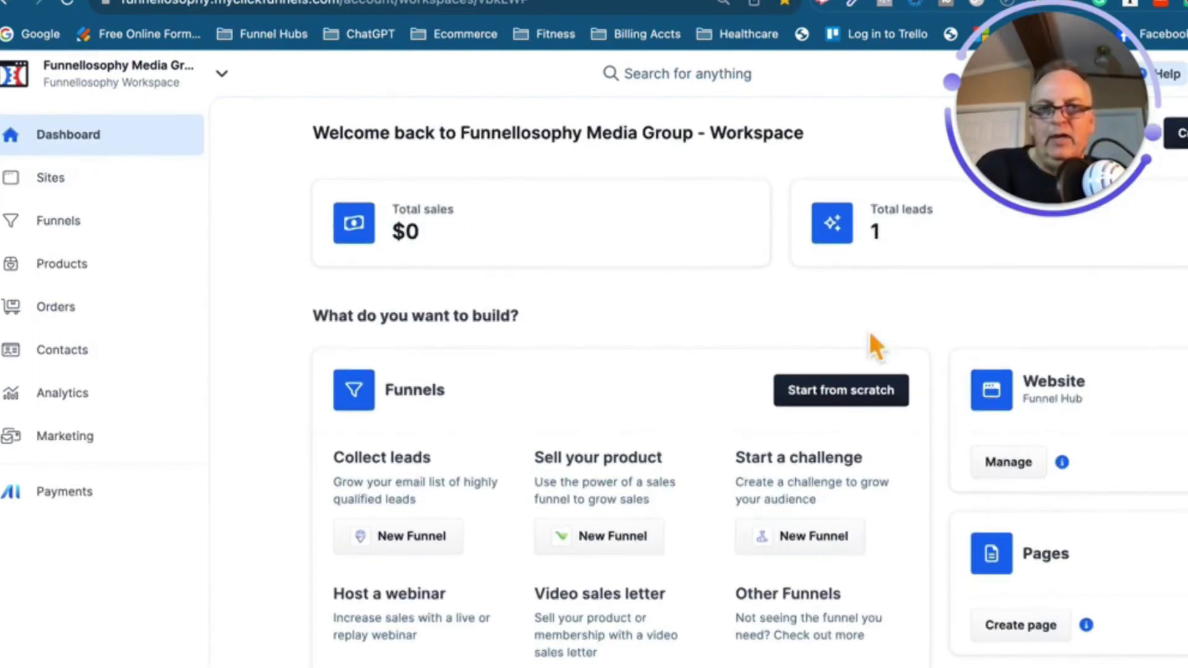
# From the dashboard's funnel options, open the new funnel page for collecting leads and view its overview video area.
pyautogui.scroll(-3, 606, 381)
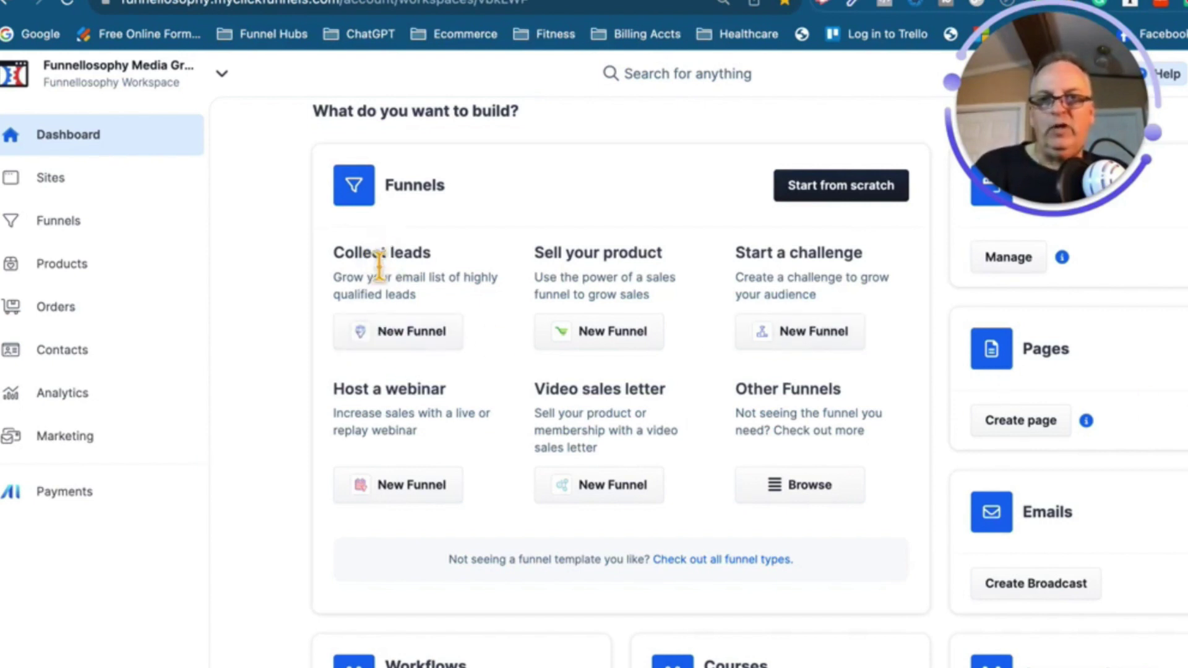
pyautogui.click(396, 351)
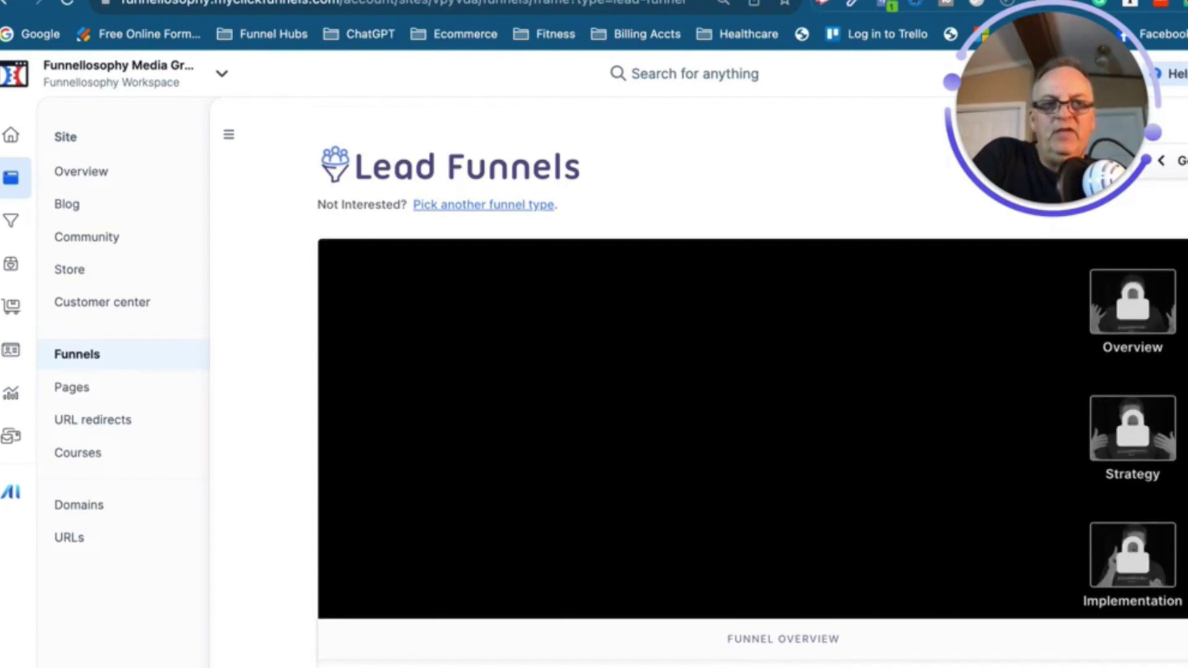
pyautogui.scroll(-2, 752, 390)
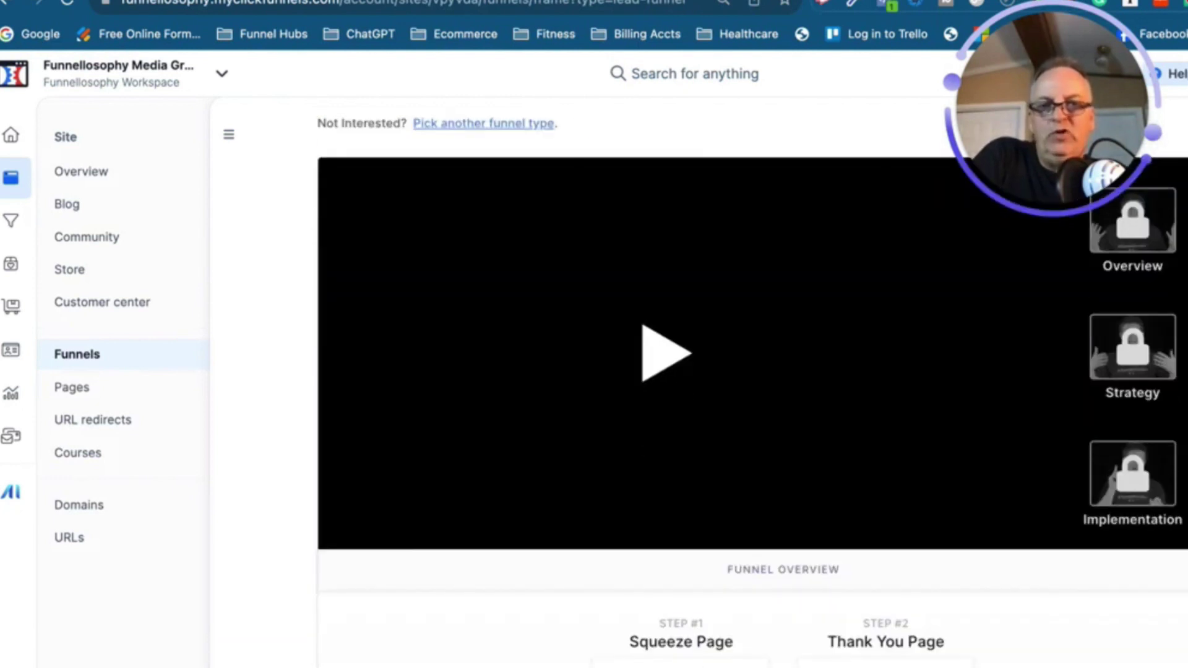
pyautogui.moveTo(662, 402)
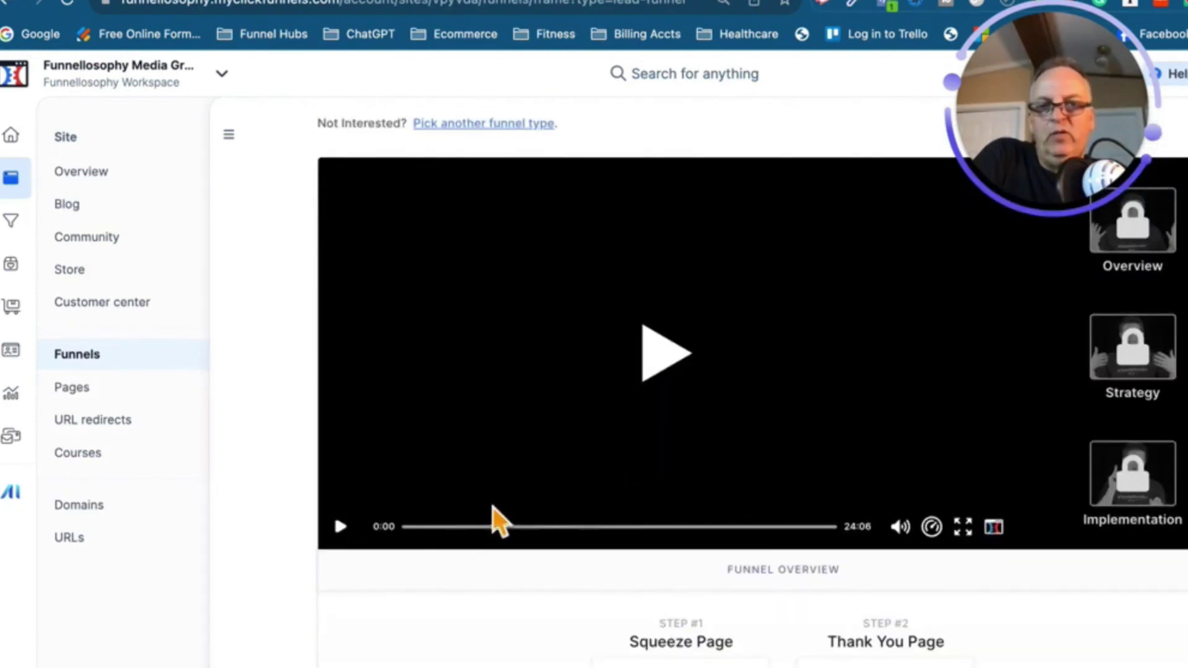
# Review the lead funnel's Squeeze Page and Thank You Page steps and browse the Lead Squeeze Funnel templates.
pyautogui.scroll(-4, 725, 475)
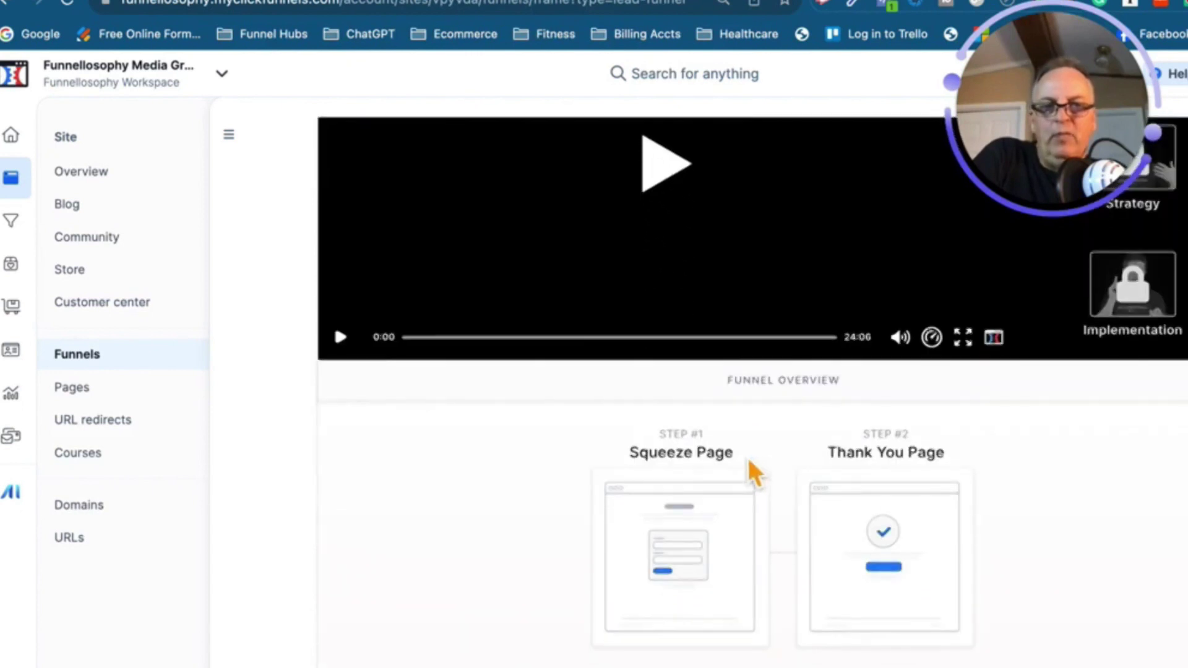
pyautogui.scroll(-1, 743, 460)
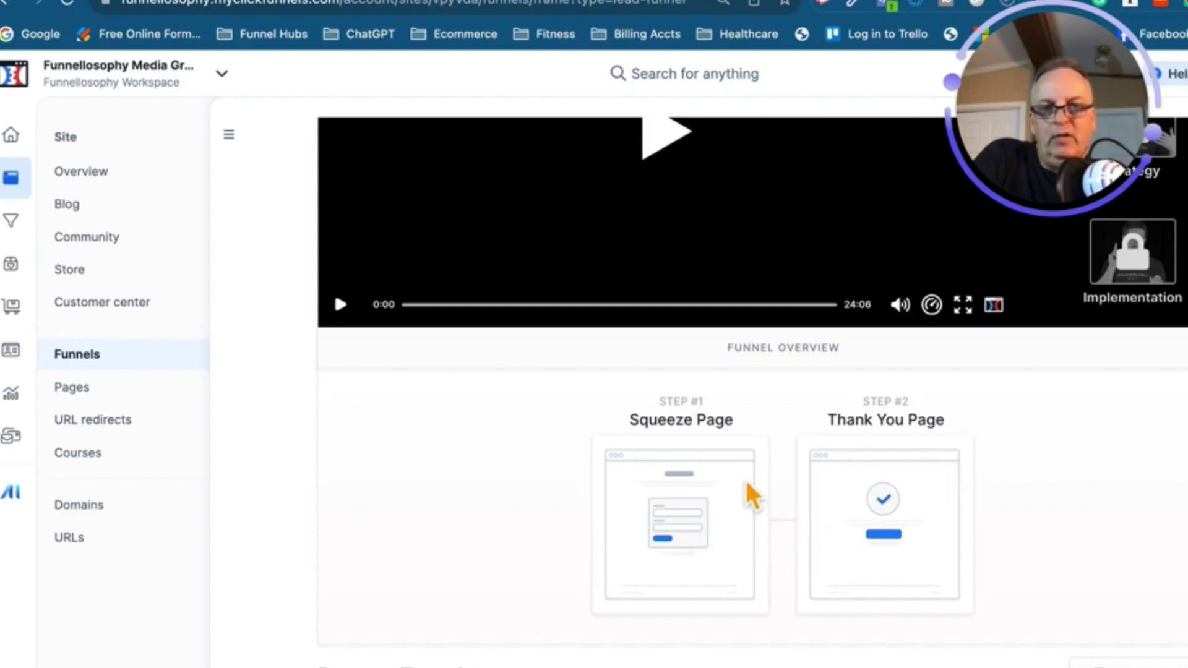
pyautogui.scroll(-1, 747, 485)
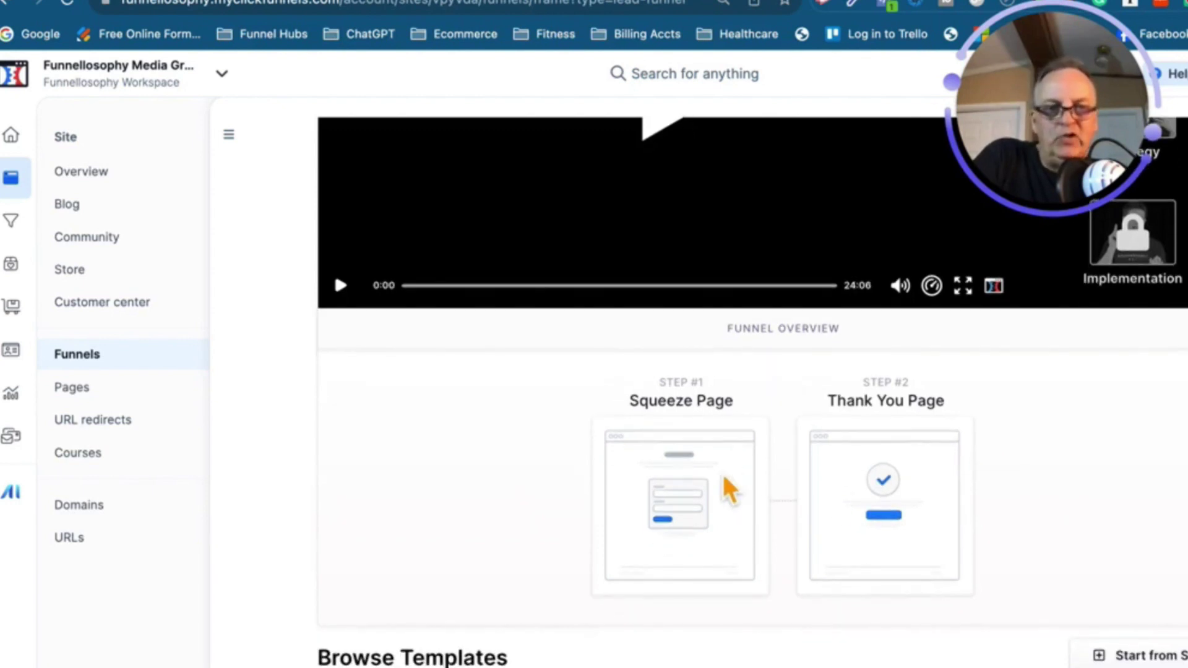
pyautogui.scroll(-5, 938, 483)
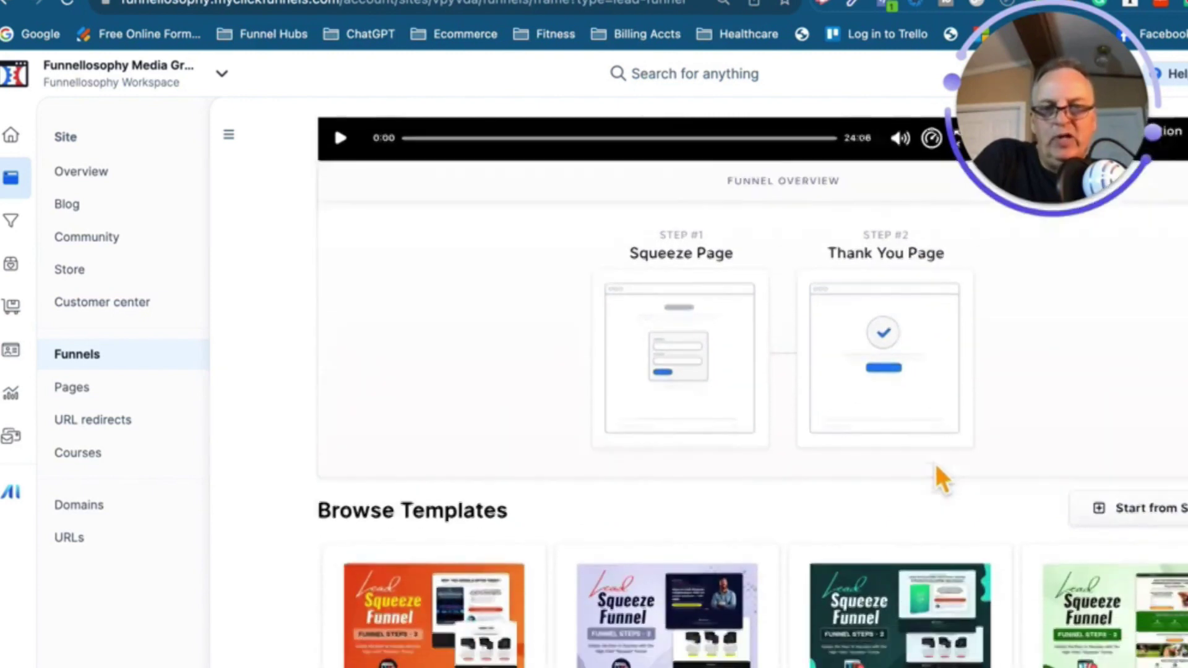
pyautogui.scroll(-2, 951, 482)
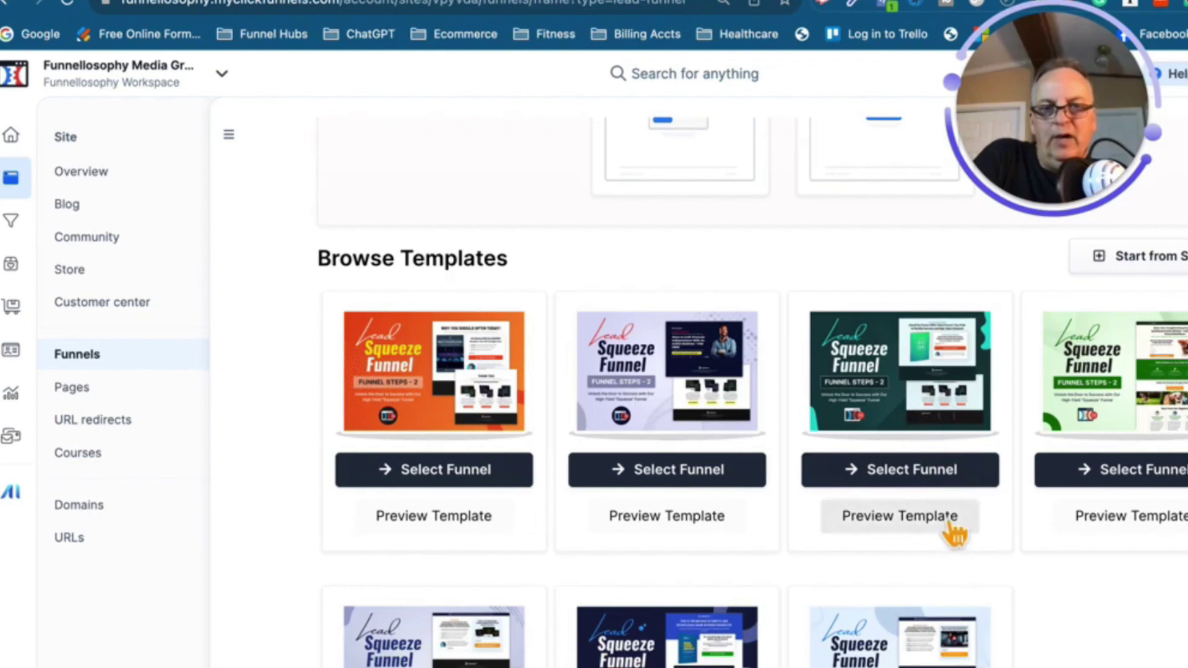
pyautogui.scroll(-2, 952, 529)
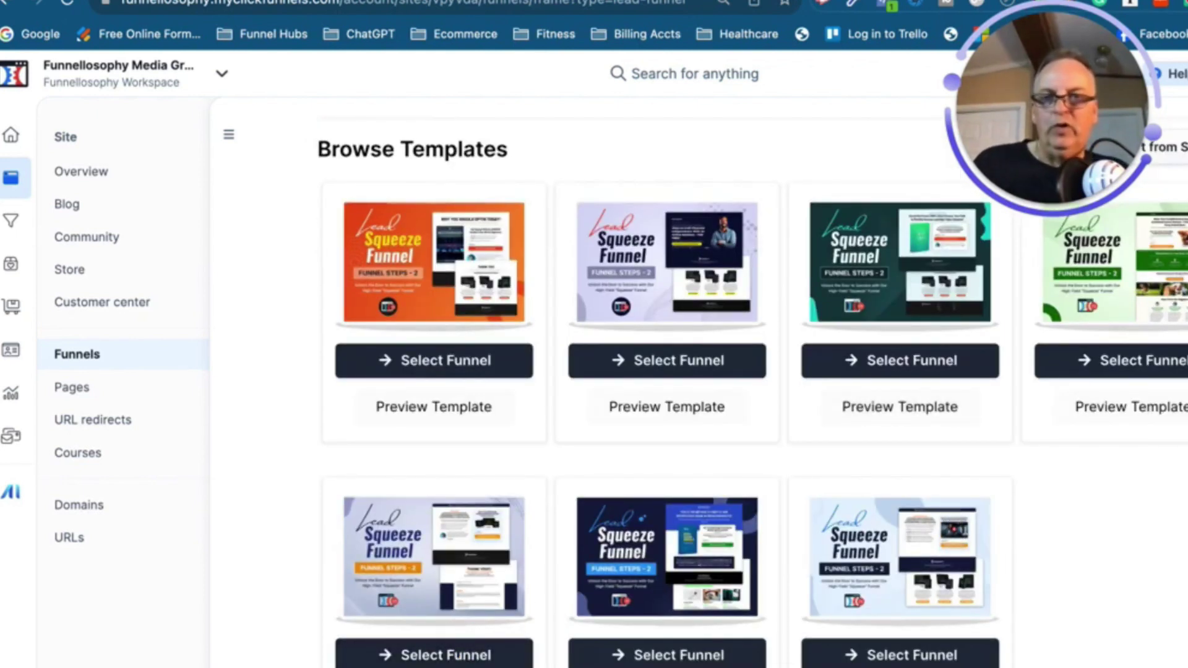
# Preview a Lead Squeeze Funnel template's opt-in page, look it over and close the preview.
pyautogui.click(802, 477)
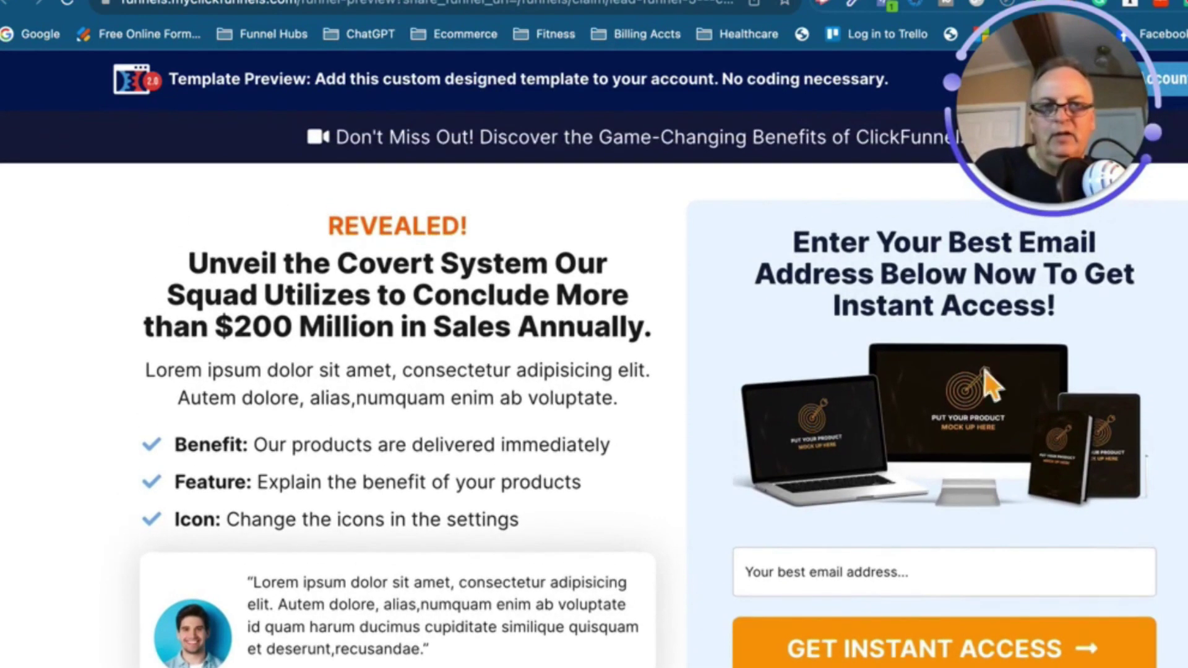
pyautogui.moveTo(1031, 92); pyautogui.dragTo(1187, 124)
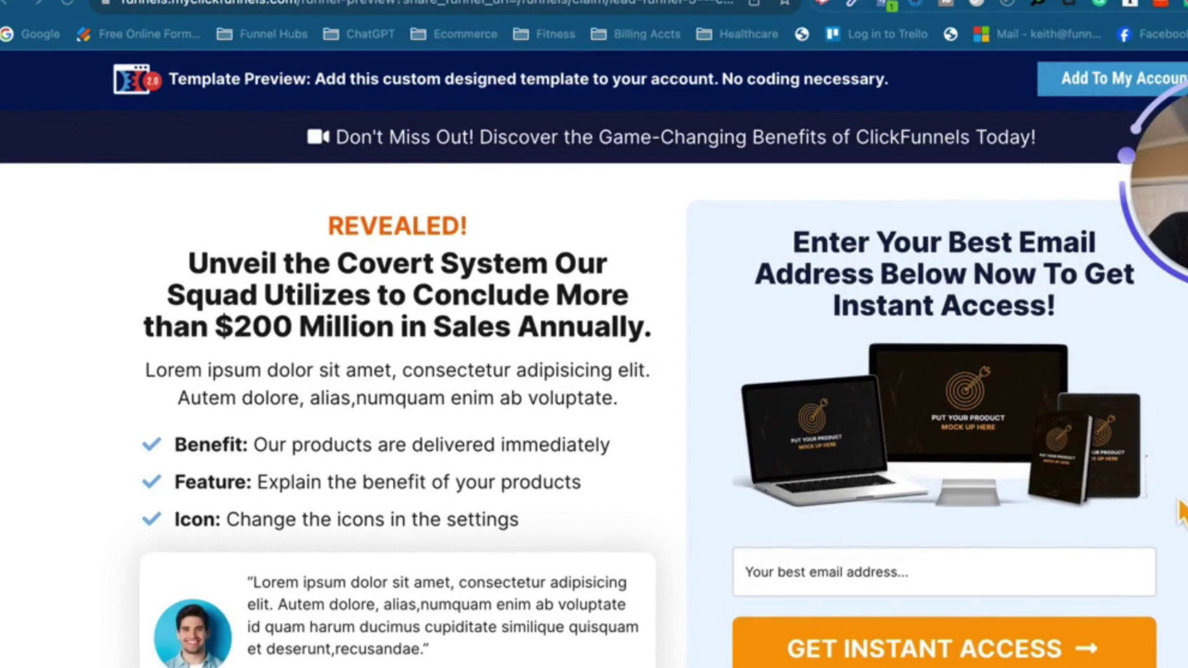
pyautogui.scroll(-4, 1182, 513)
pyautogui.scroll(3, 1183, 507)
pyautogui.scroll(1, 1184, 502)
pyautogui.hotkey('ctrl', 'w')
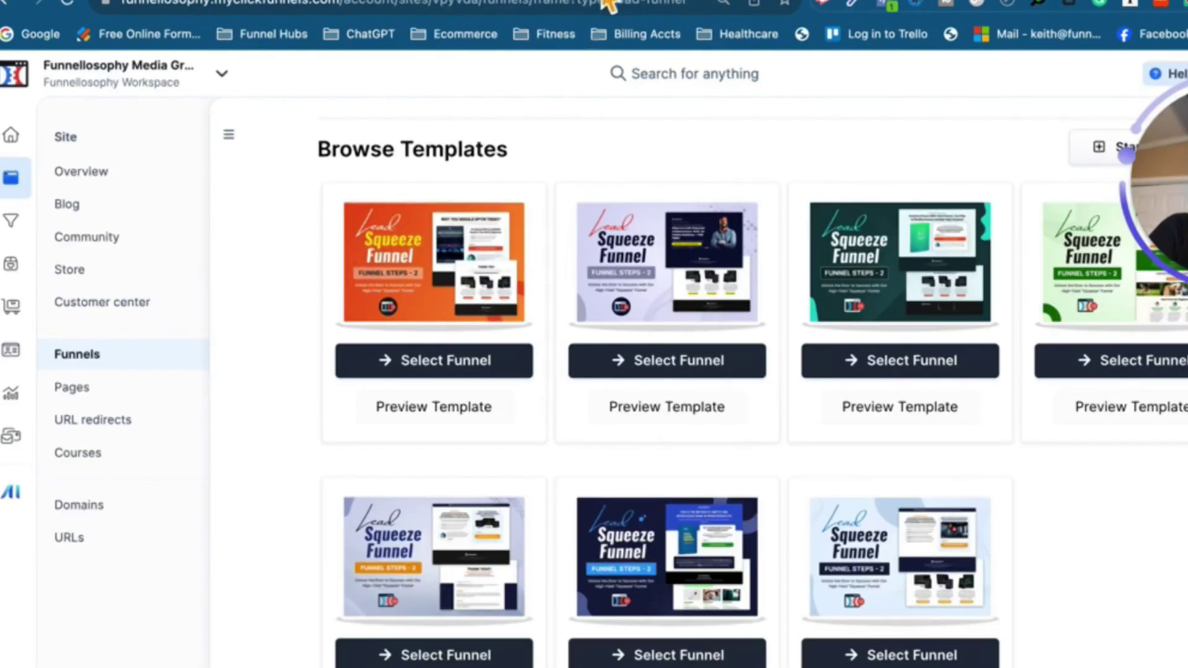
# Return to the dashboard, open the new funnel page for selling a product, and toggle playback of its overview video.
pyautogui.click(32, 152)
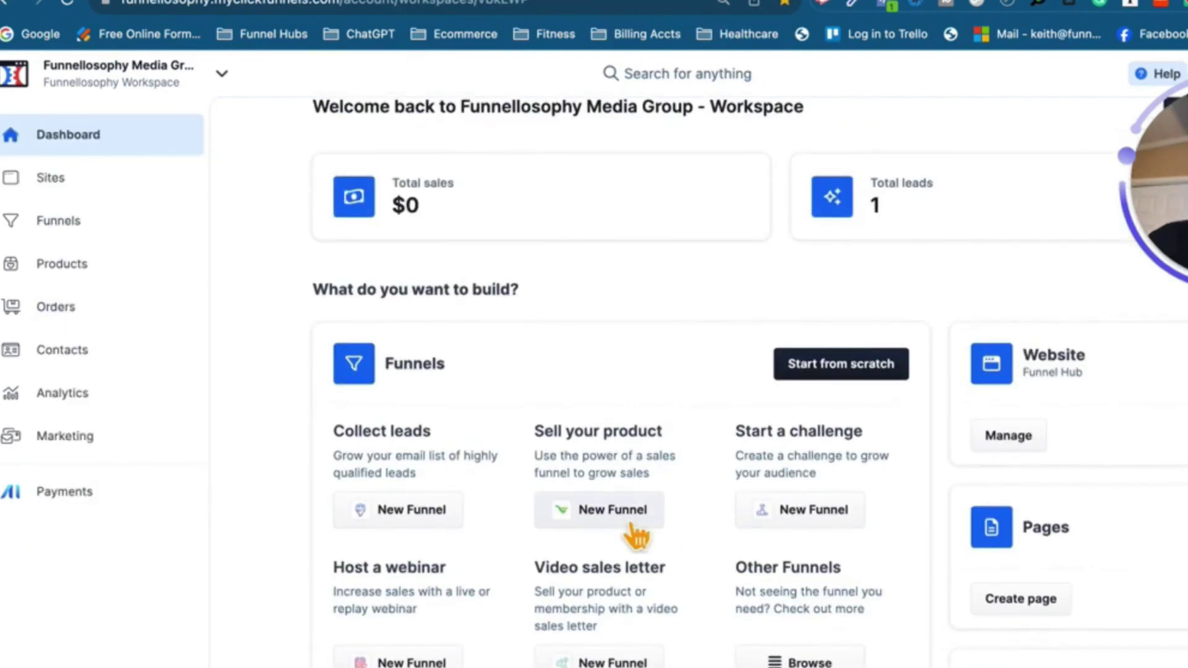
pyautogui.click(630, 525)
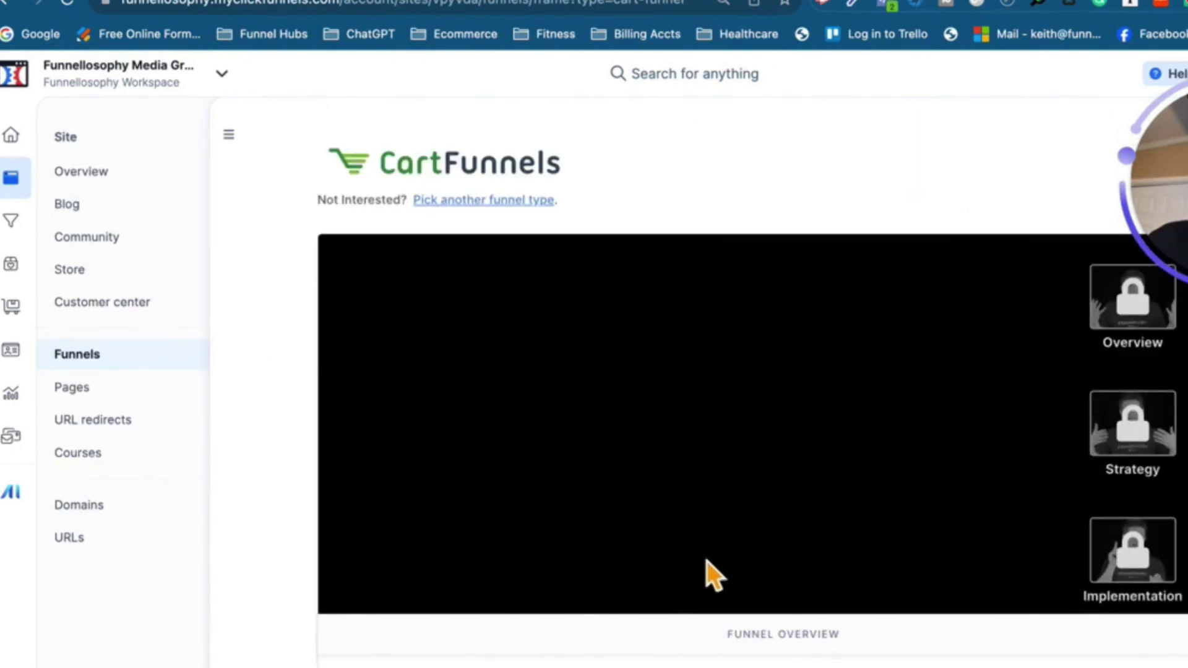
pyautogui.scroll(-2, 717, 572)
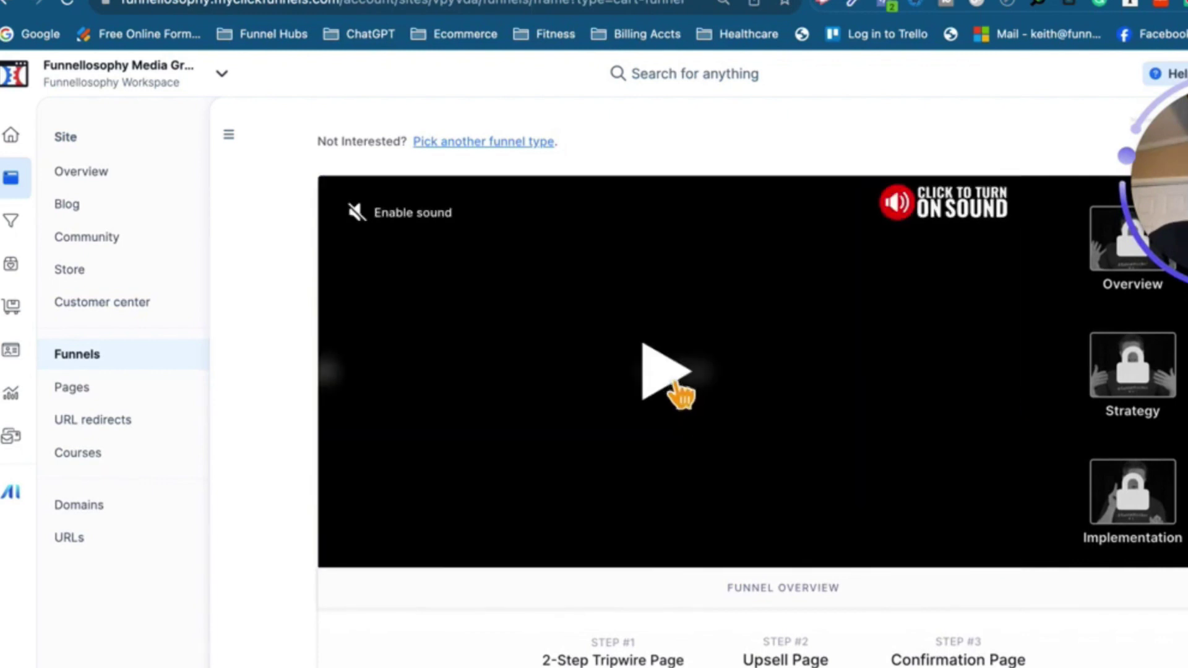
pyautogui.click(682, 391)
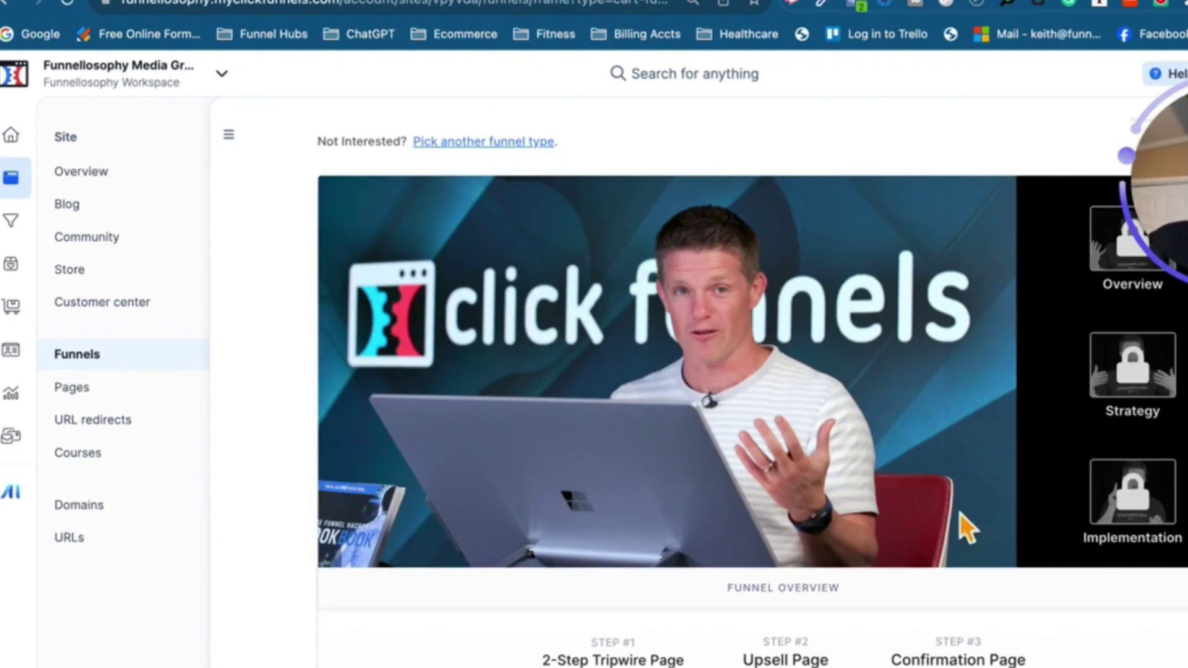
# Review the cart funnel's tripwire, upsell and confirmation page steps and browse the Cart Funnel templates.
pyautogui.scroll(-3, 1090, 602)
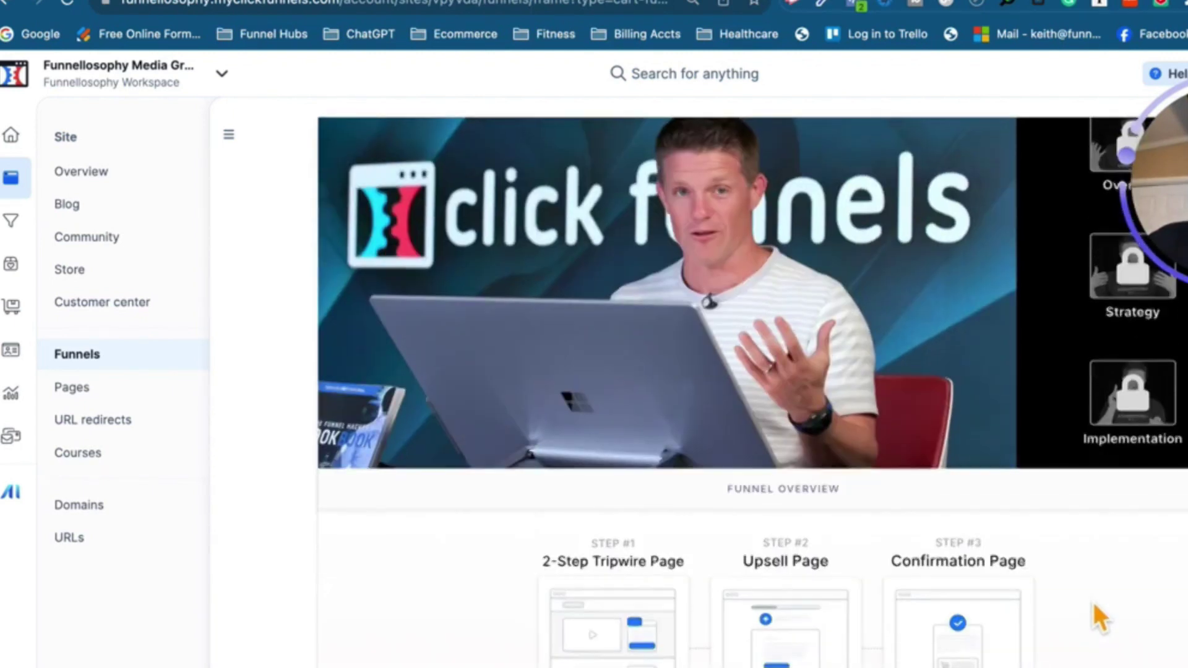
pyautogui.scroll(-3, 1092, 600)
pyautogui.scroll(-1, 1091, 602)
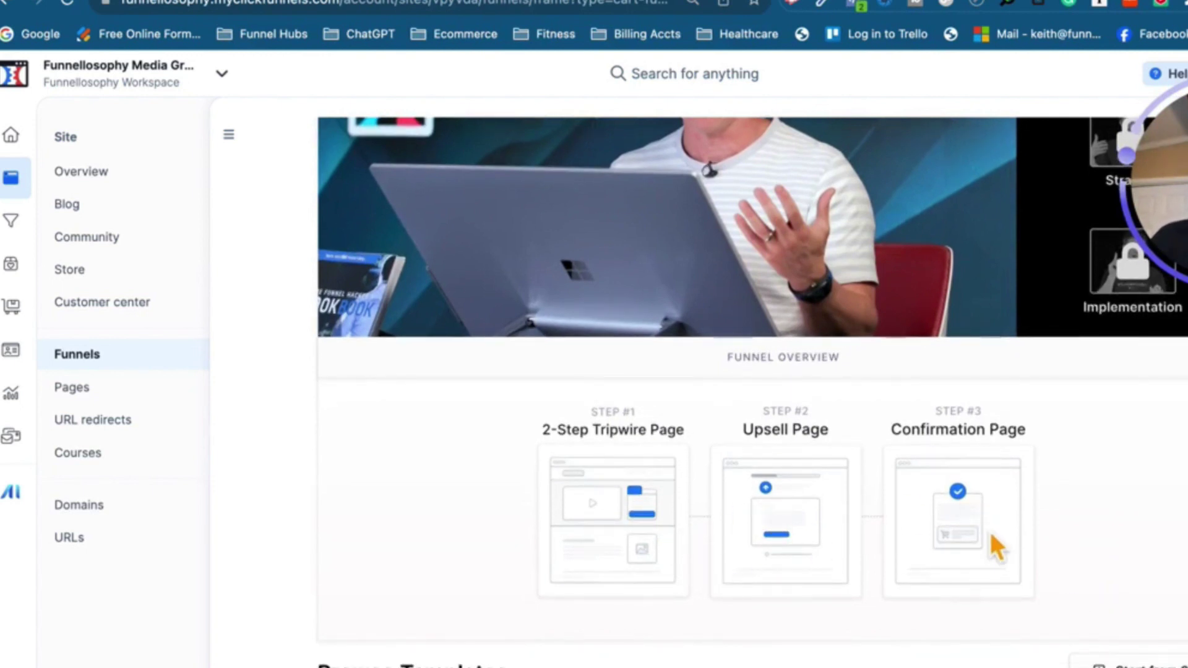
pyautogui.scroll(-8, 989, 529)
pyautogui.scroll(-2, 1004, 550)
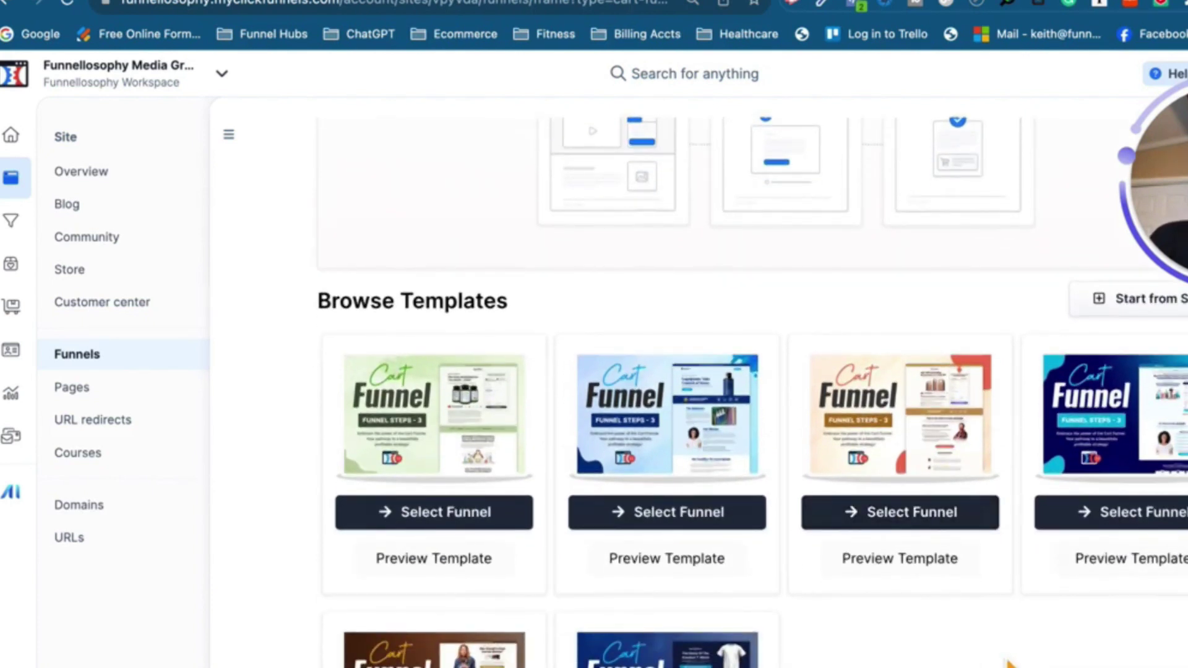
# Preview the third Cart Funnel template, look over its product offer and order form, and close the preview.
pyautogui.click(889, 563)
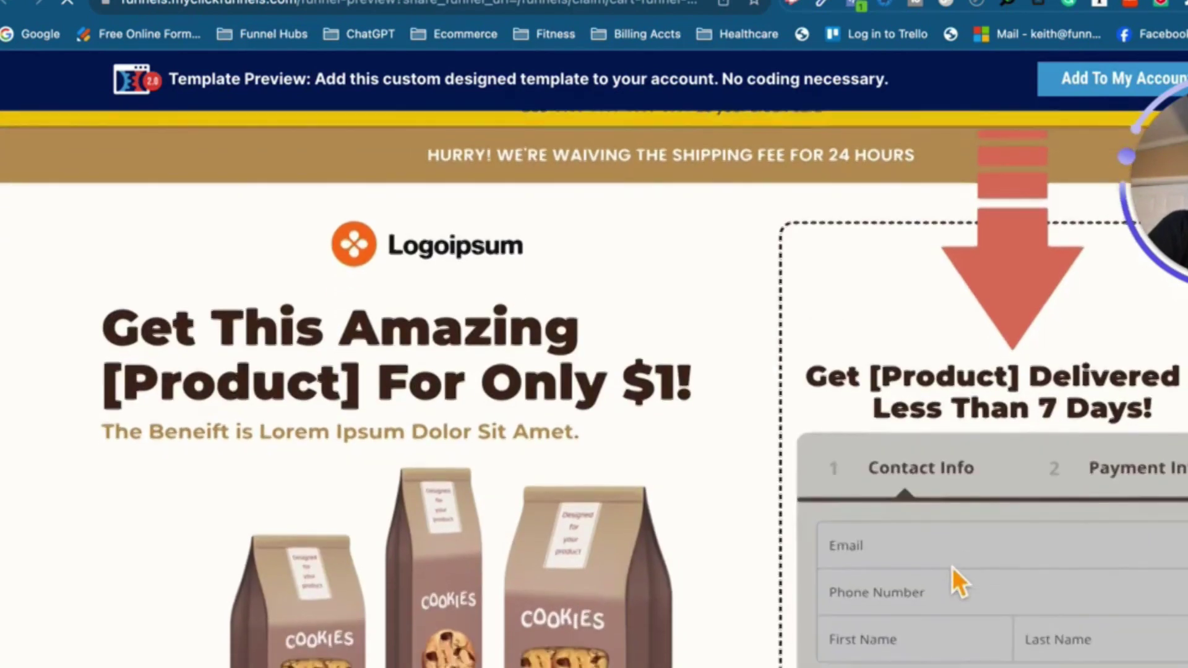
pyautogui.scroll(-6, 958, 570)
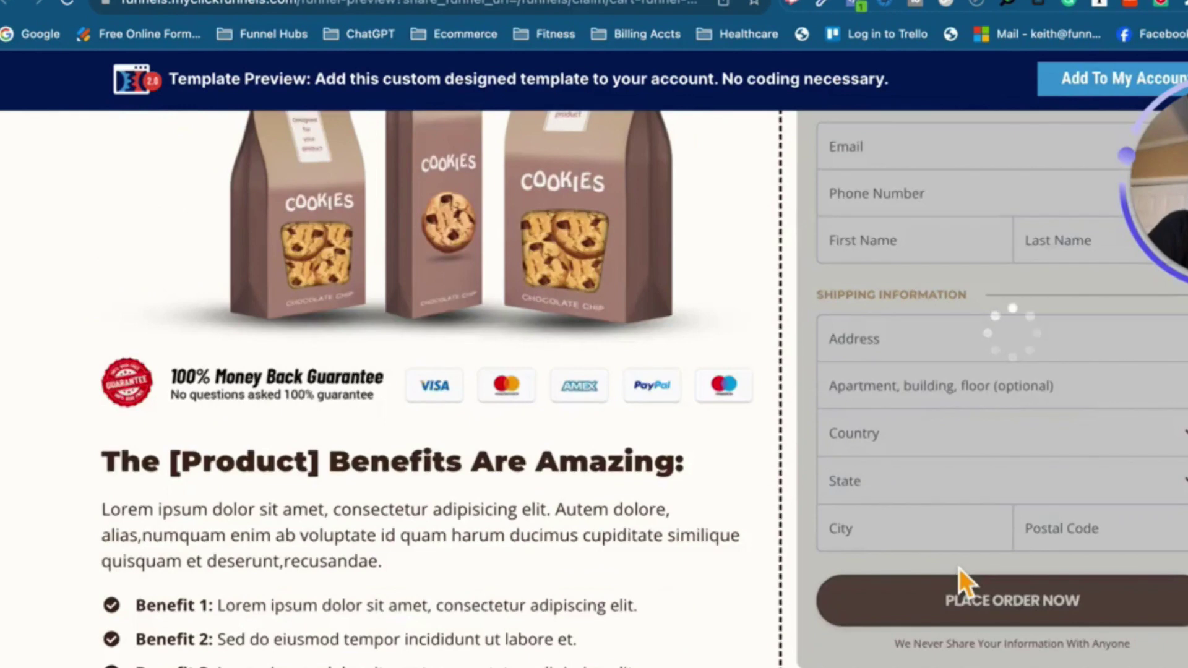
pyautogui.scroll(7, 959, 568)
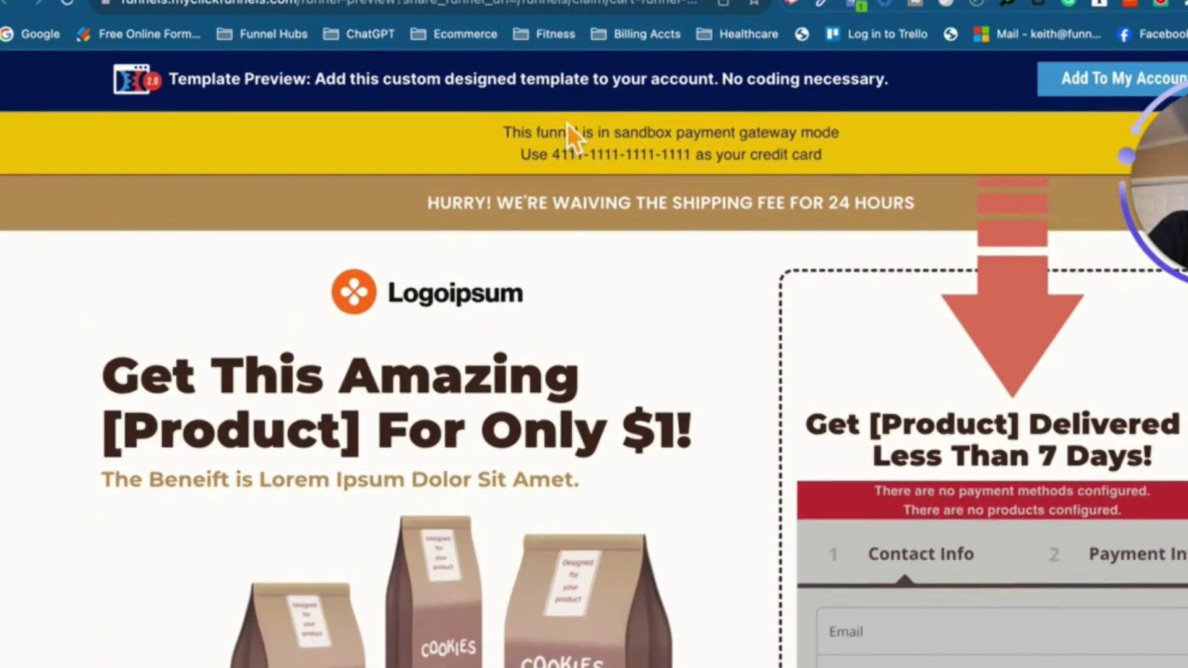
pyautogui.click(62, 1)
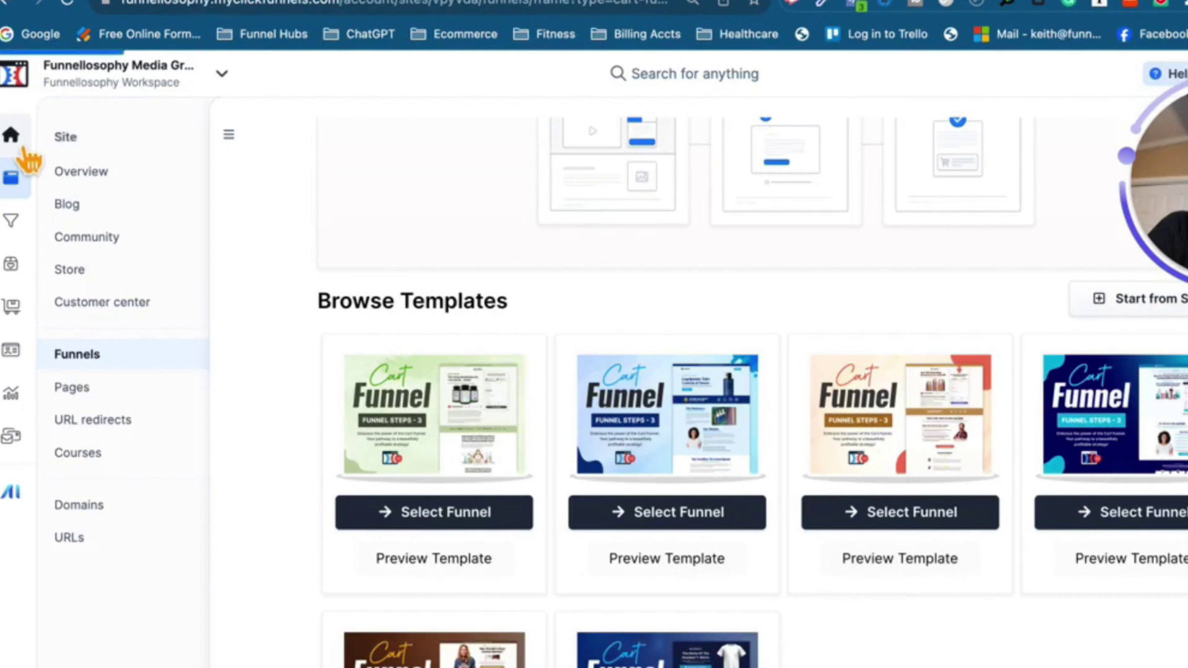
# Return to the dashboard and look over its build options for funnels, website, pages, emails, workflows, courses and customer center.
pyautogui.click(13, 137)
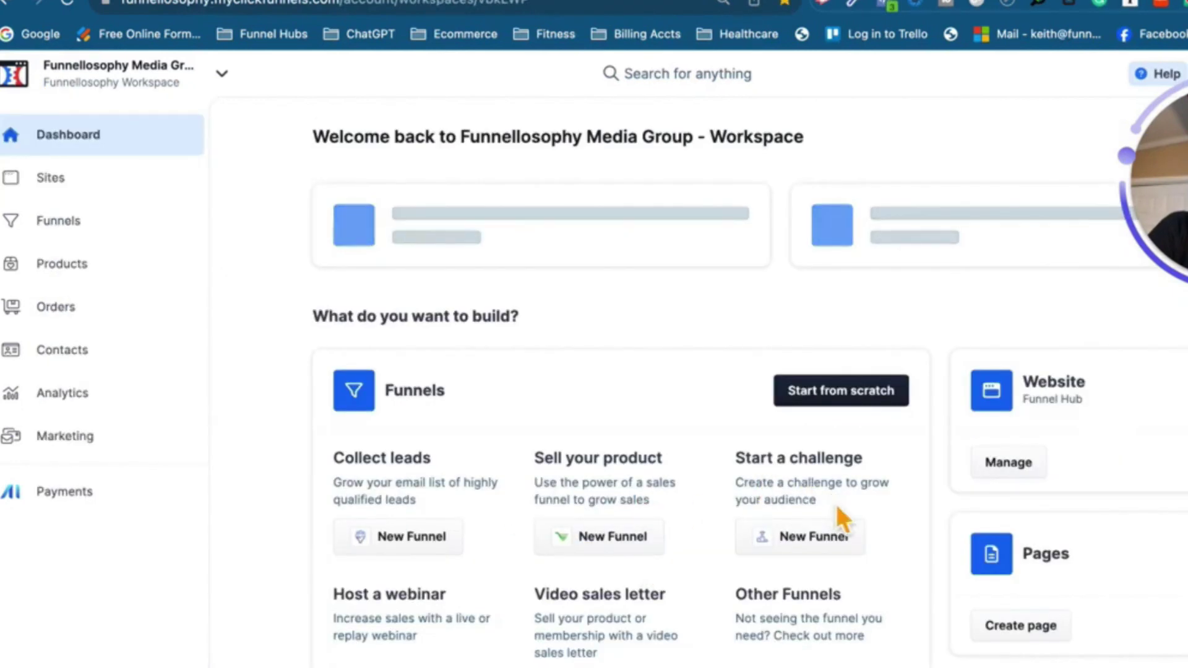
pyautogui.scroll(-1, 839, 502)
pyautogui.scroll(-4, 842, 506)
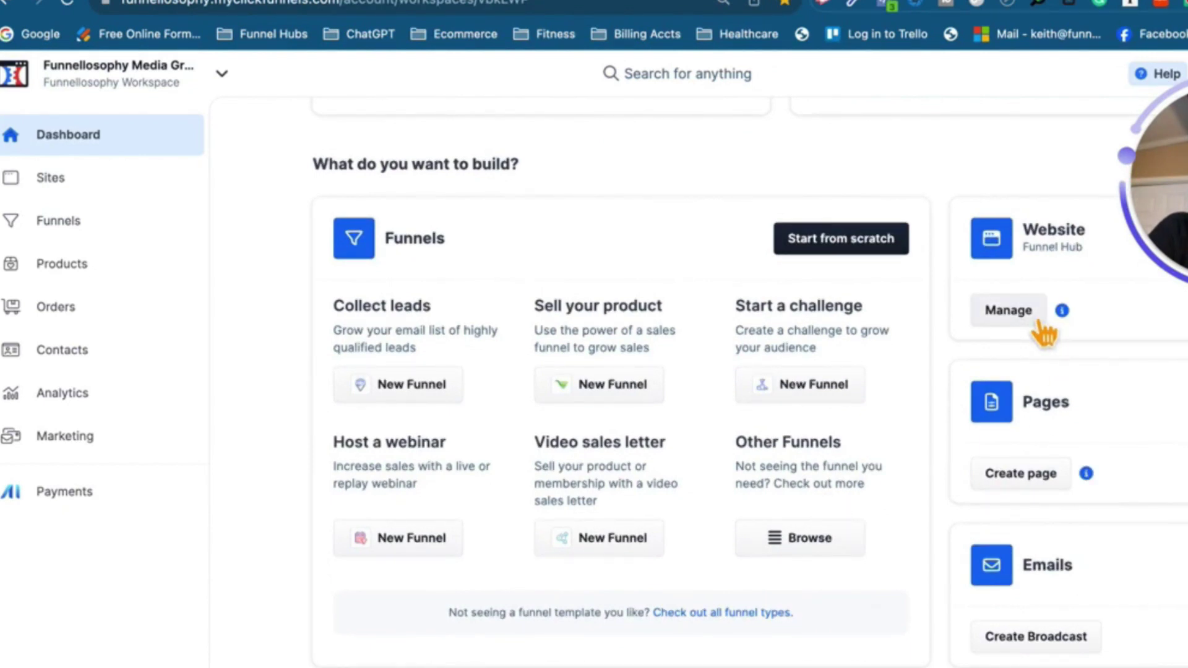
pyautogui.scroll(-1, 1093, 446)
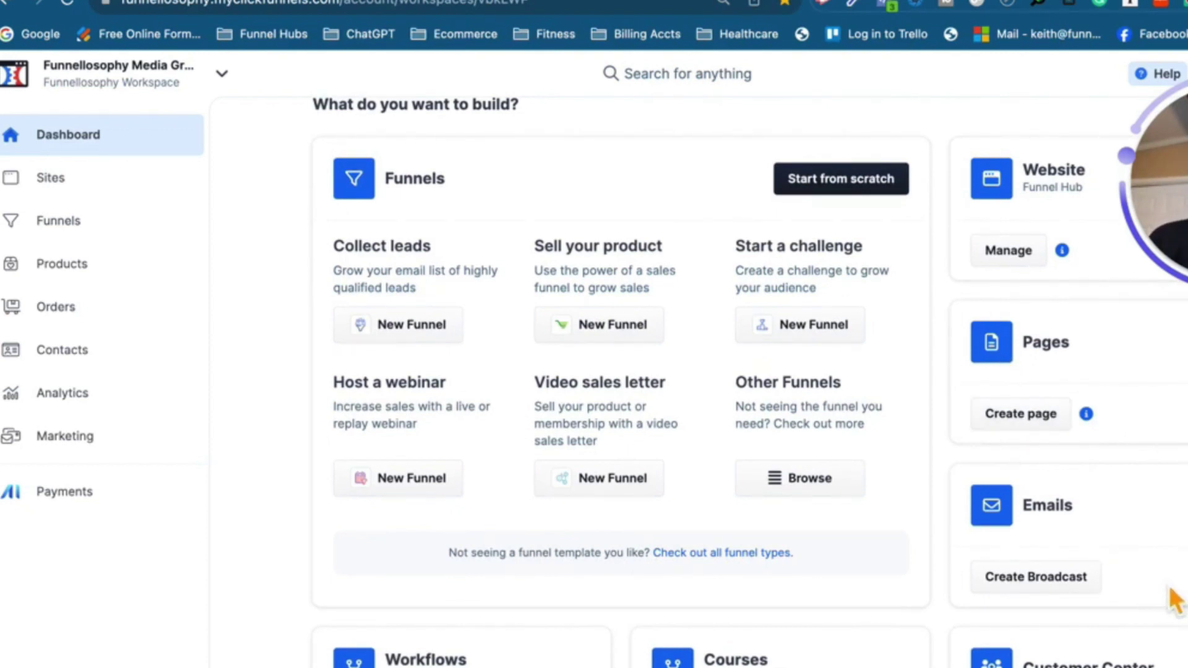
pyautogui.scroll(-1, 1173, 574)
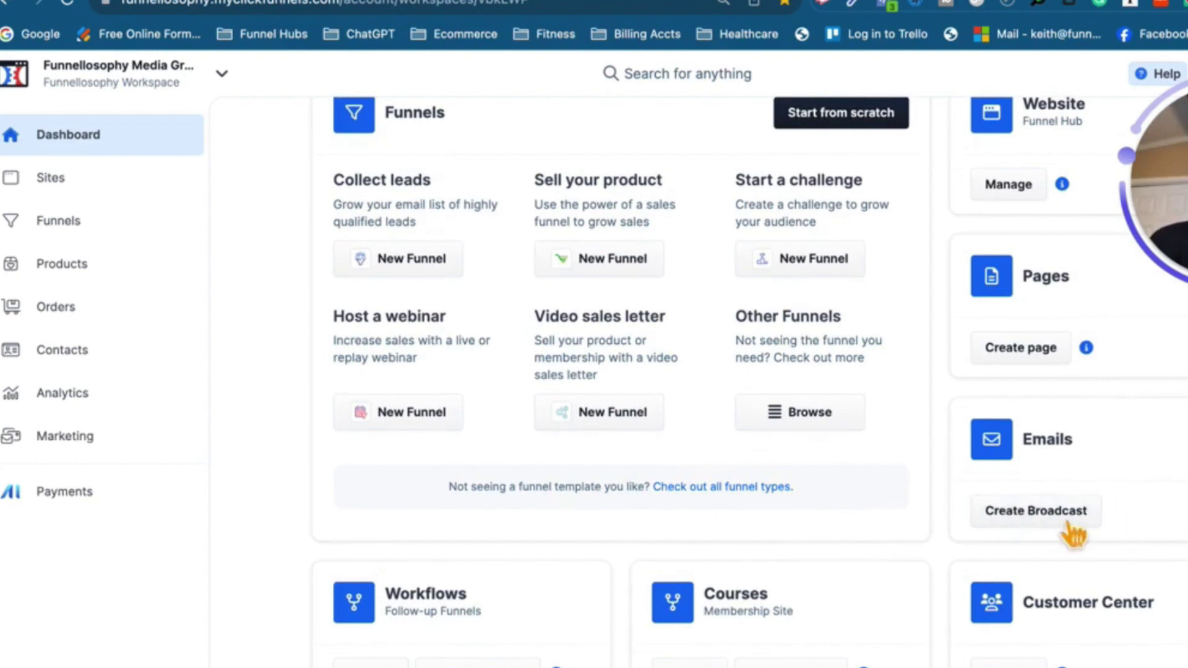
pyautogui.scroll(-2, 1139, 655)
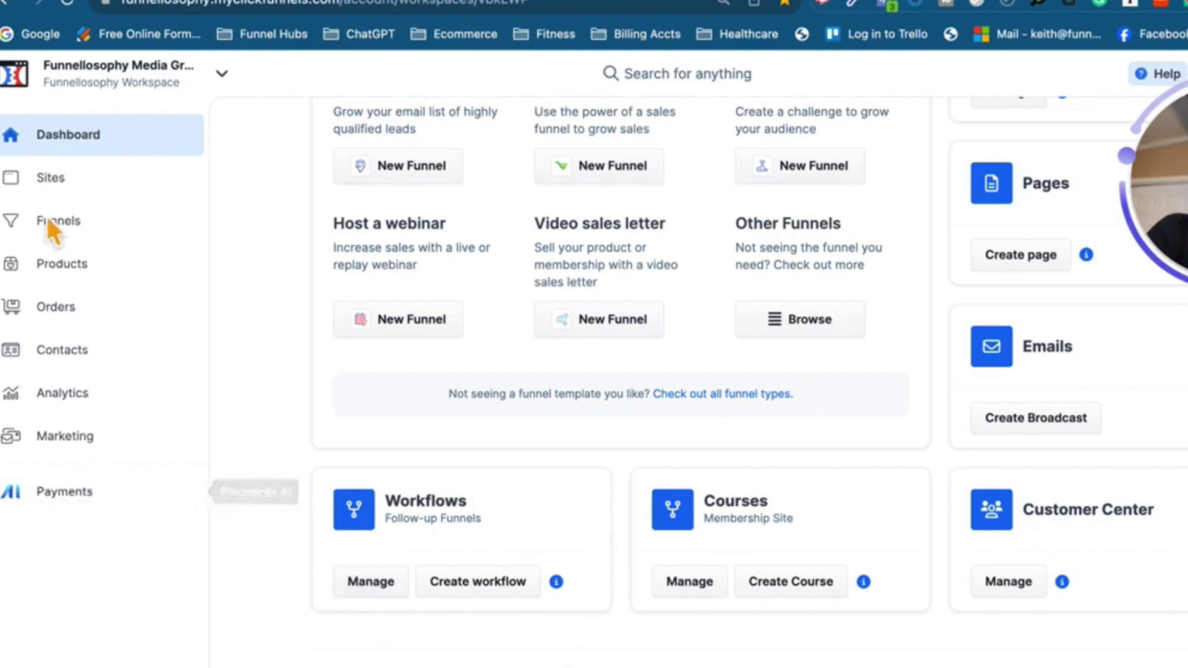
# Open the site overview and look through the list of existing funnels.
pyautogui.click(61, 174)
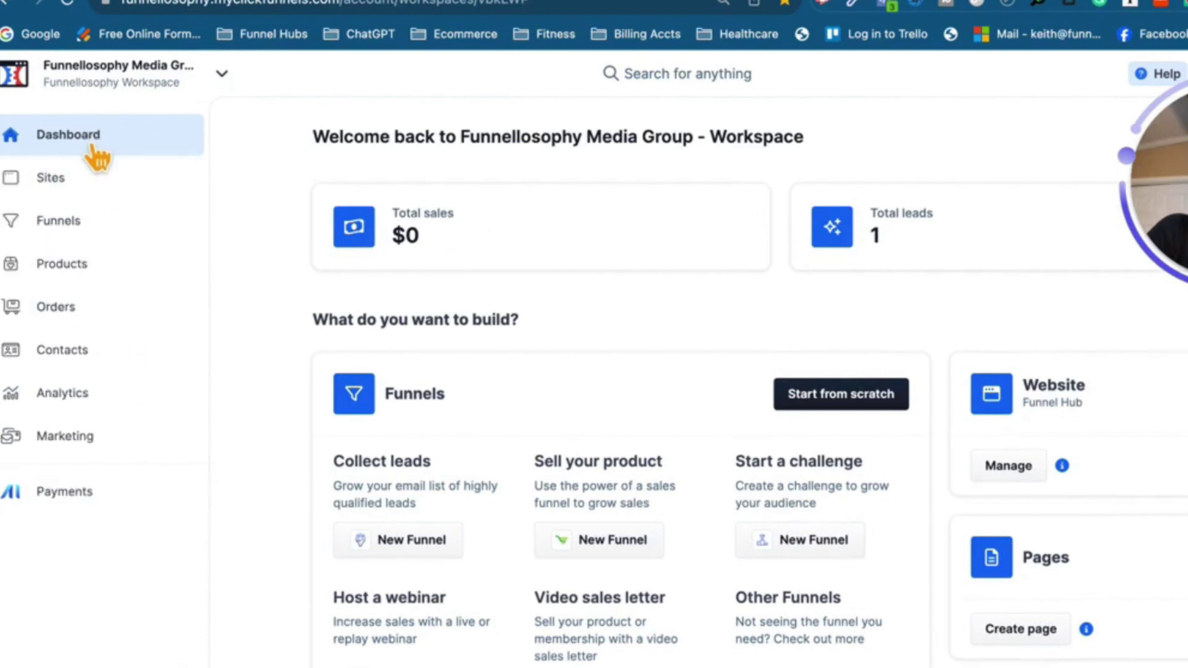
pyautogui.click(75, 188)
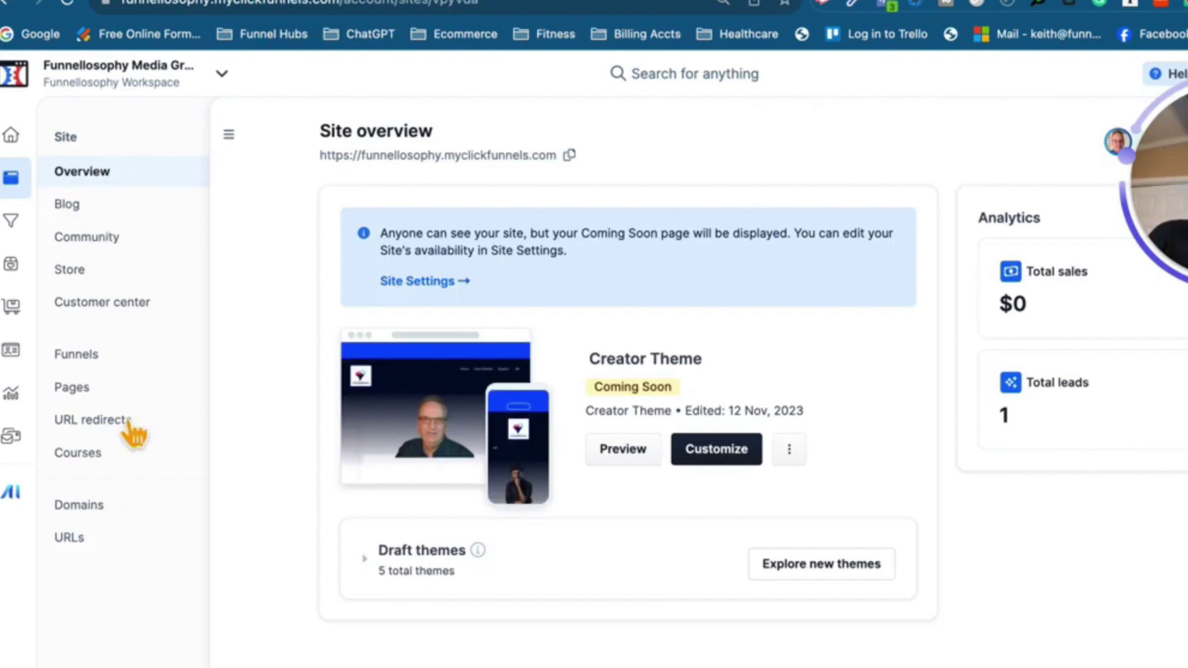
pyautogui.click(28, 237)
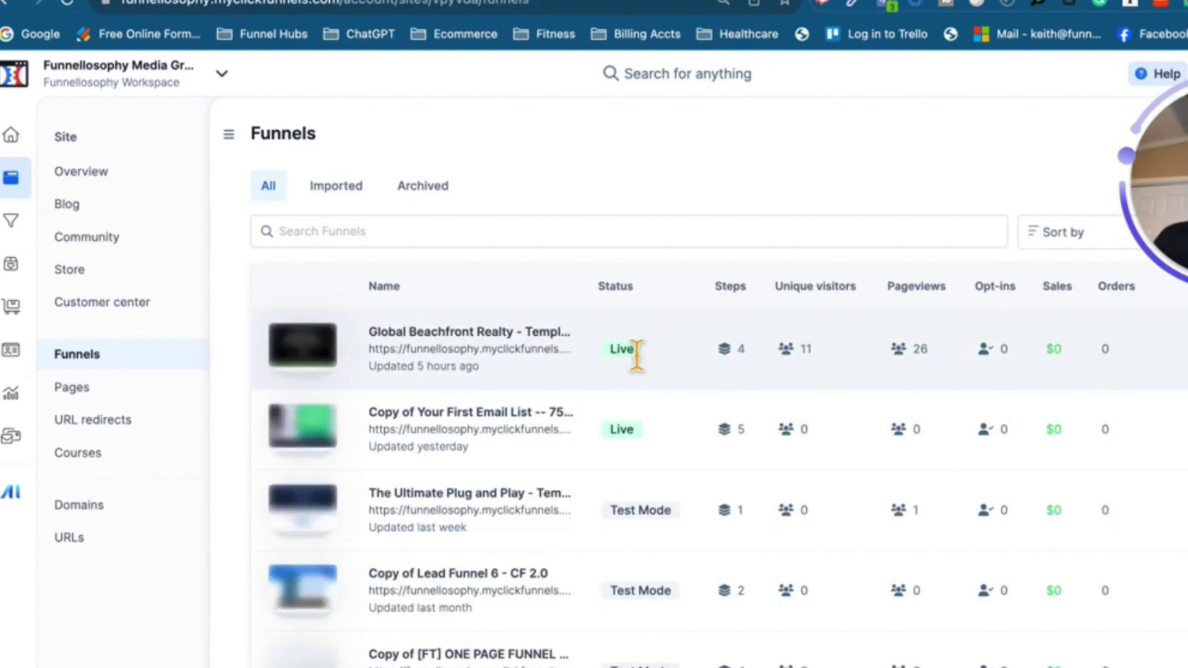
pyautogui.scroll(-2, 625, 347)
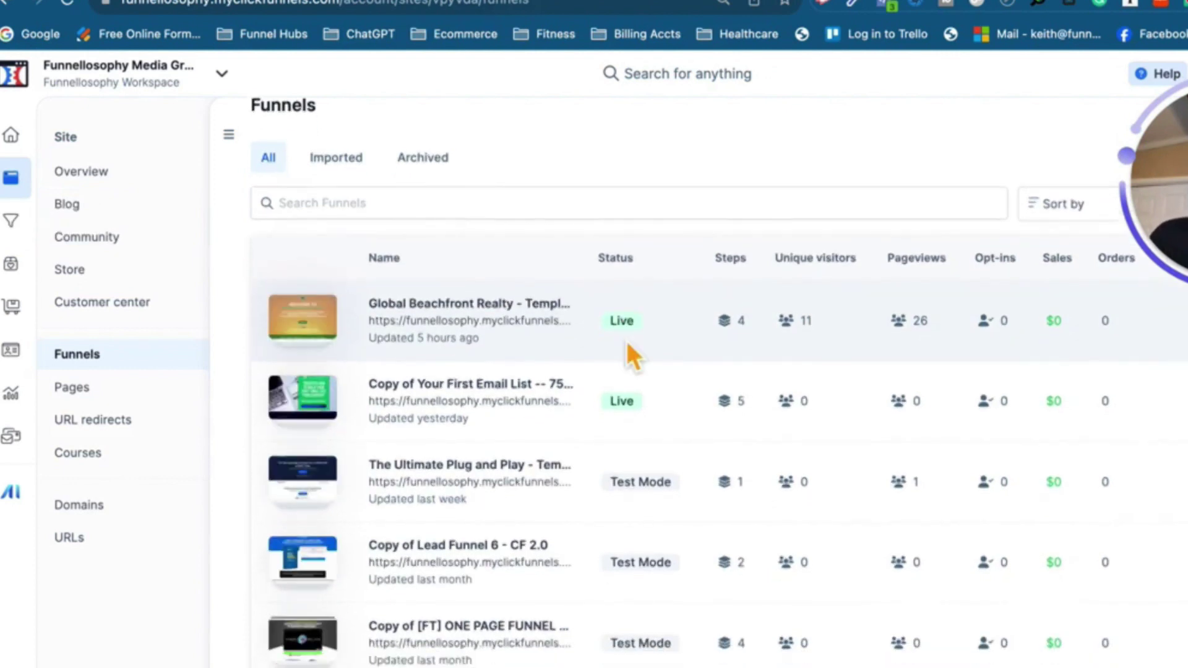
# Open the Global Beachfront Realty - Template funnel and review its page steps from the homepage to the confirmation page.
pyautogui.click(513, 300)
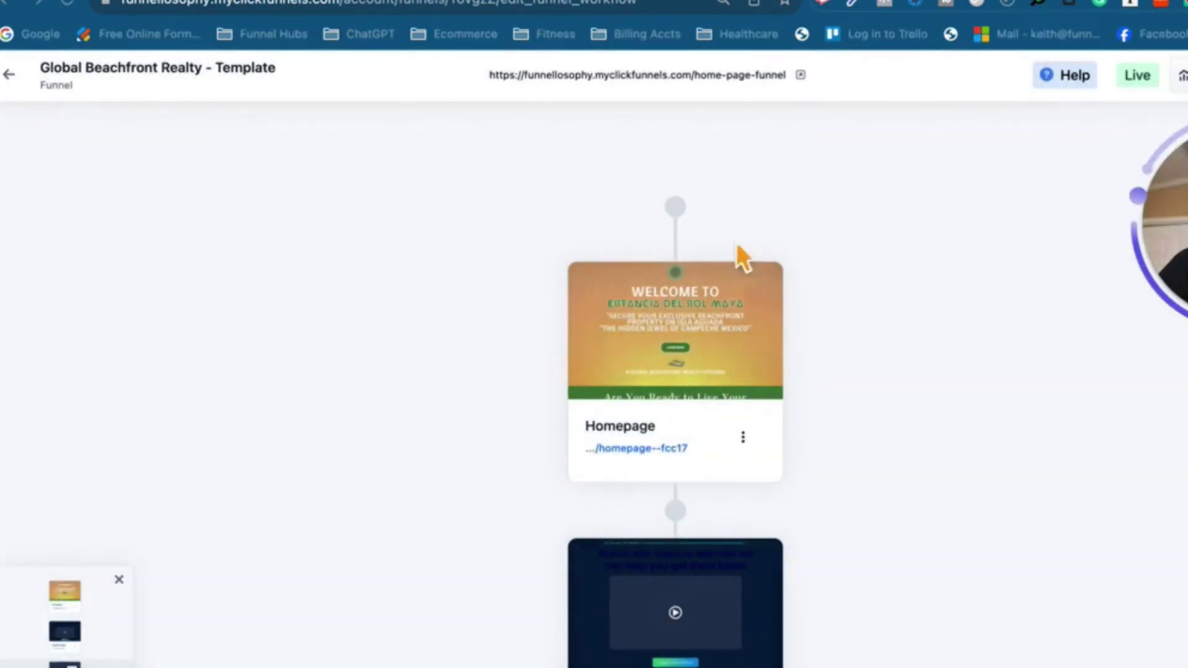
pyautogui.scroll(-10, 869, 381)
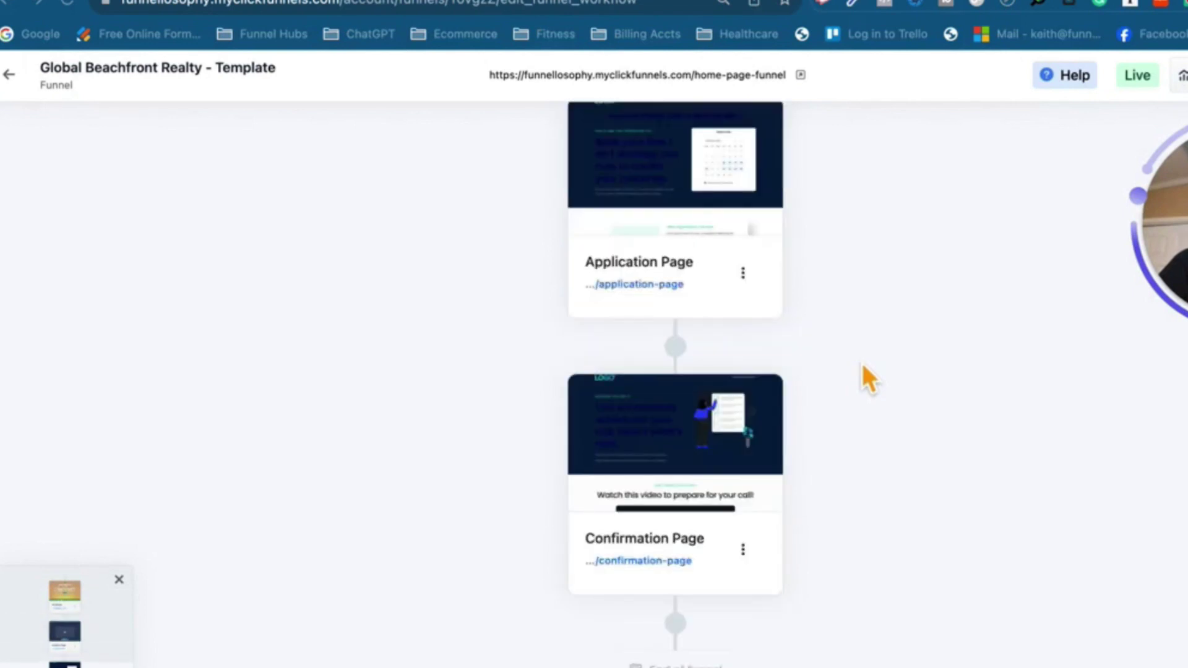
pyautogui.scroll(10, 863, 366)
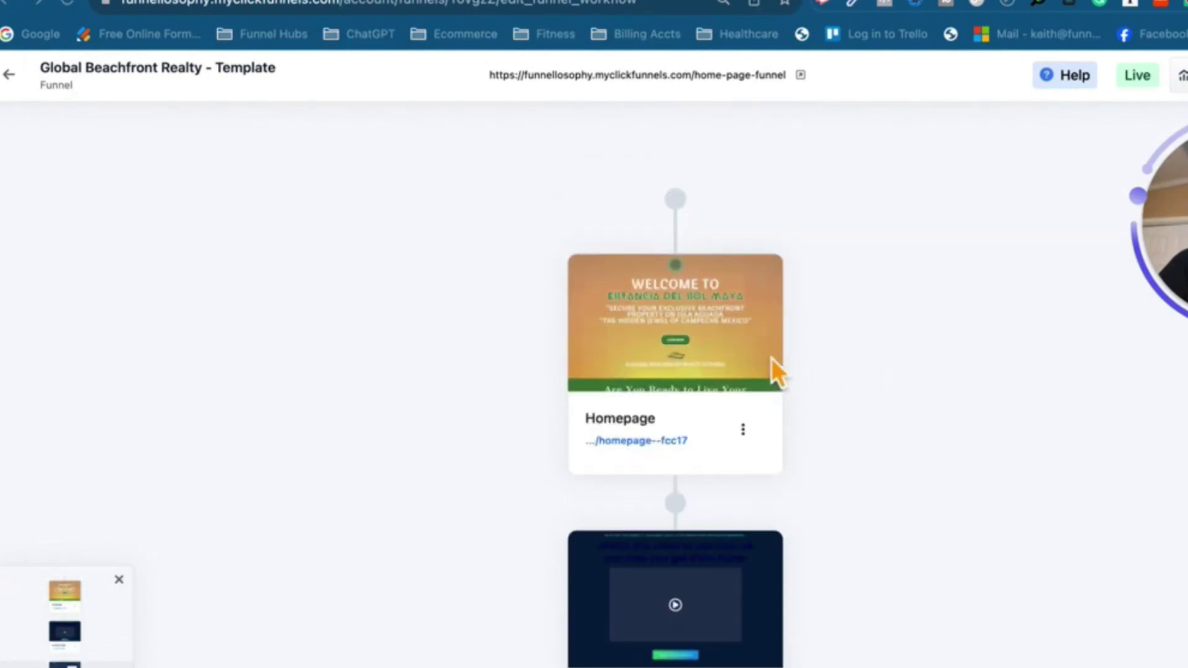
# Preview the funnel's live homepage, look through its sections down to the land prospectus opt-in form, and close the preview.
pyautogui.click(677, 346)
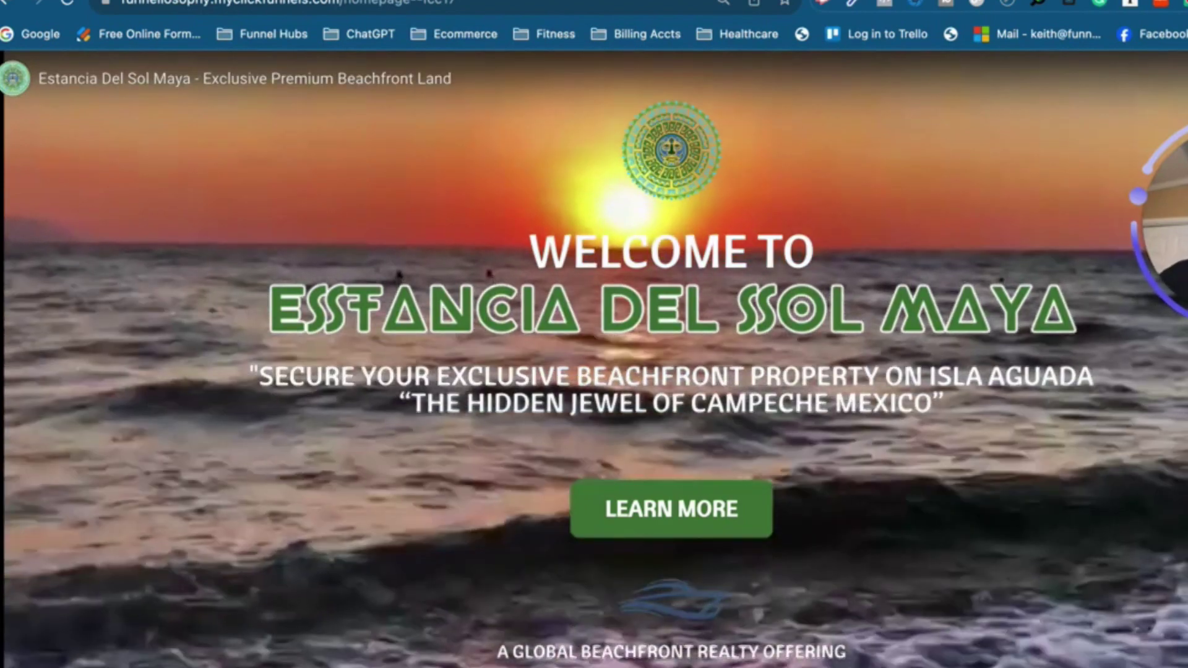
pyautogui.scroll(-3, 593, 334)
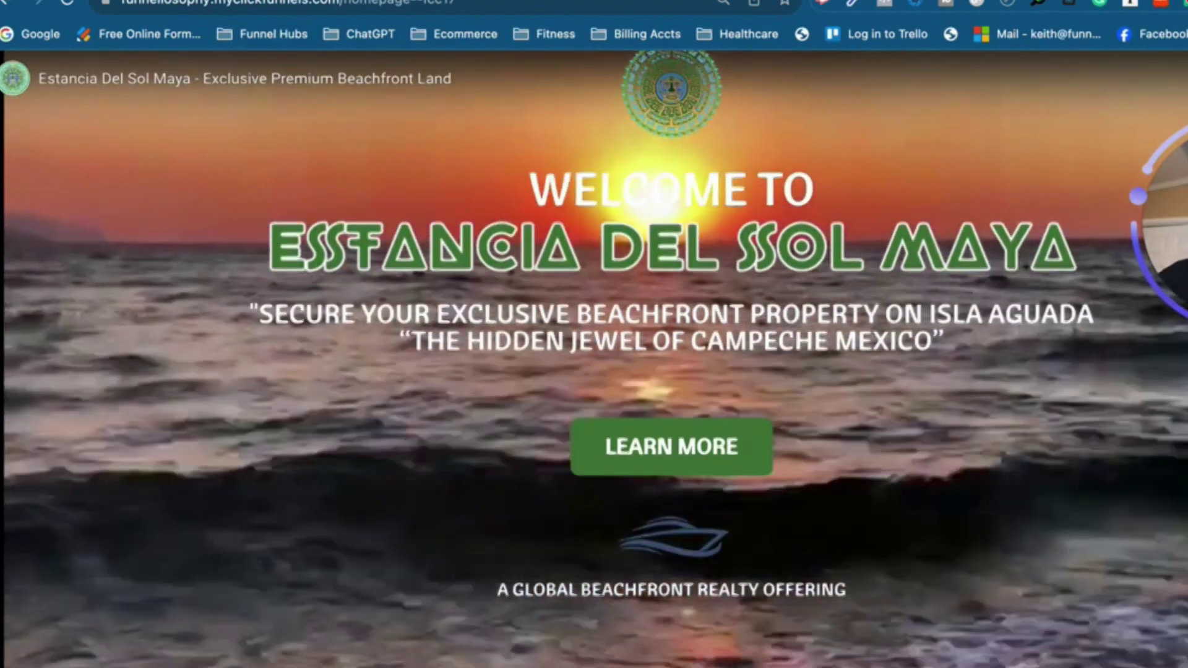
pyautogui.scroll(-10, 593, 335)
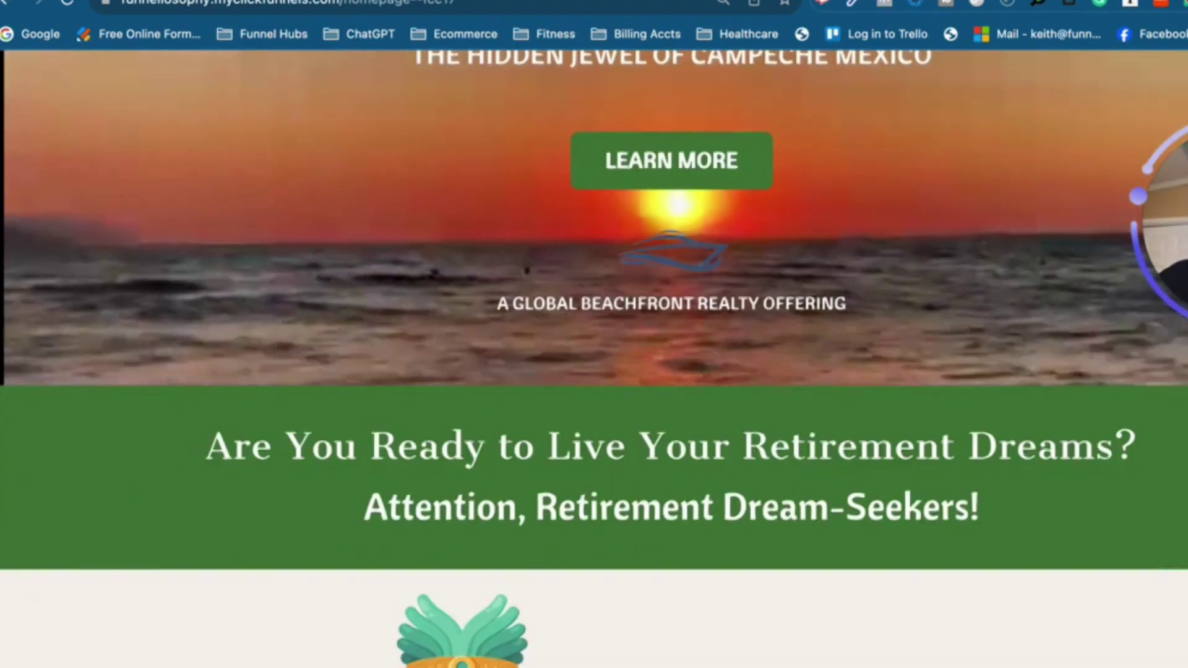
pyautogui.scroll(-4, 594, 335)
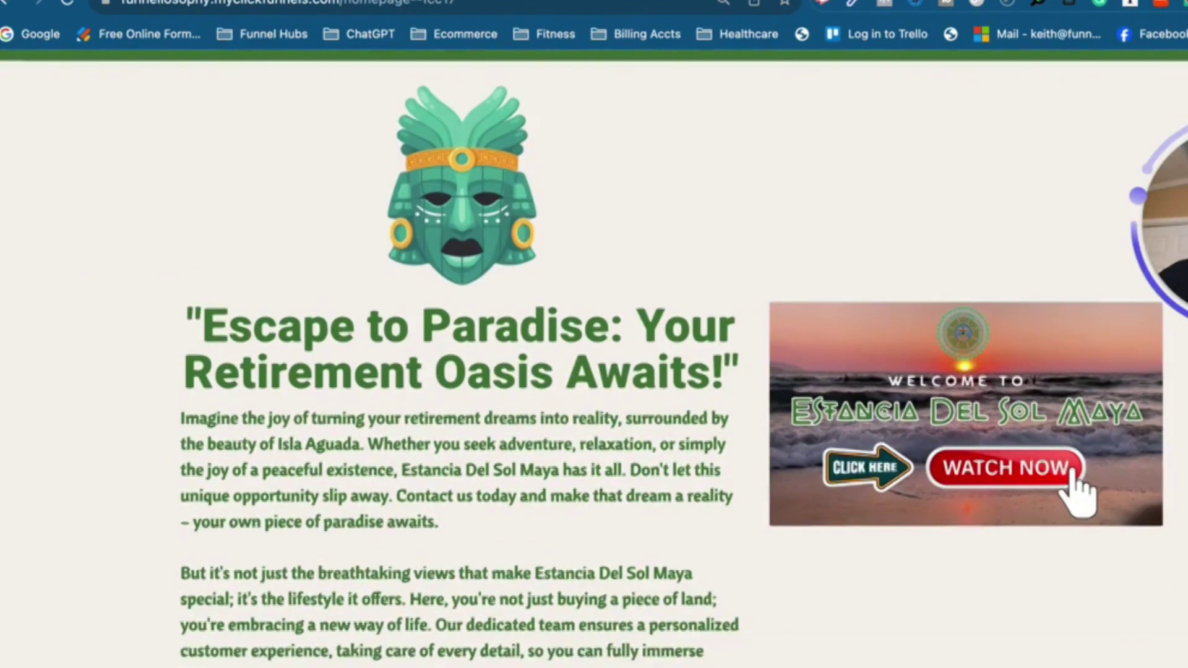
pyautogui.scroll(-7, 594, 334)
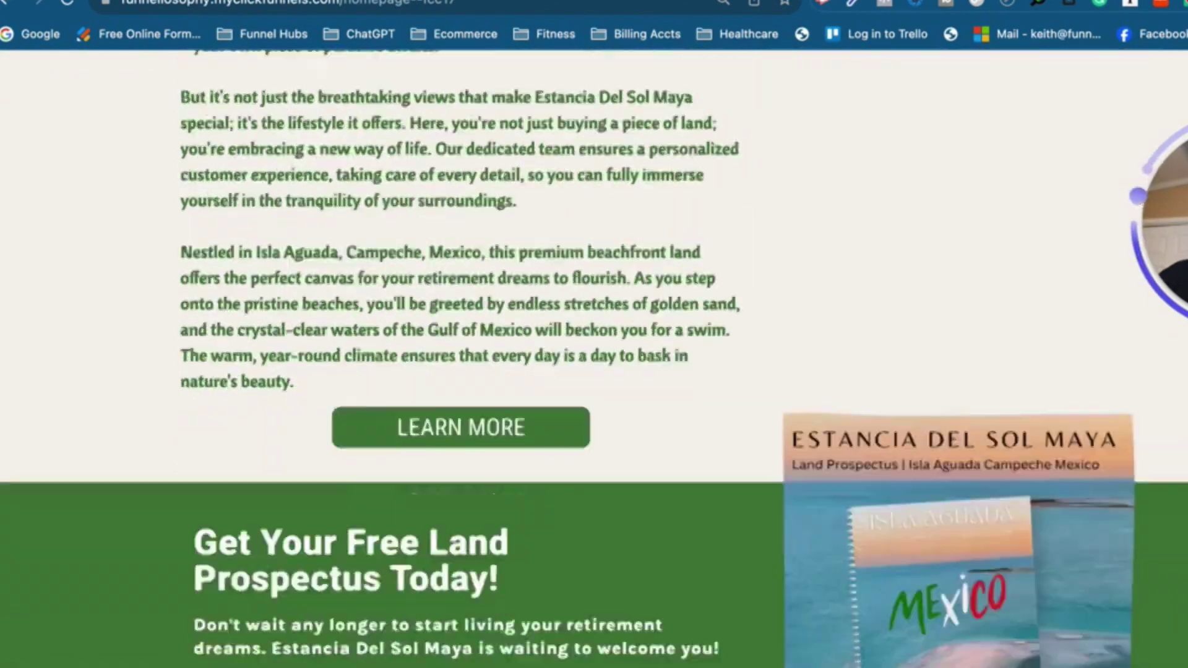
pyautogui.scroll(-14, 594, 334)
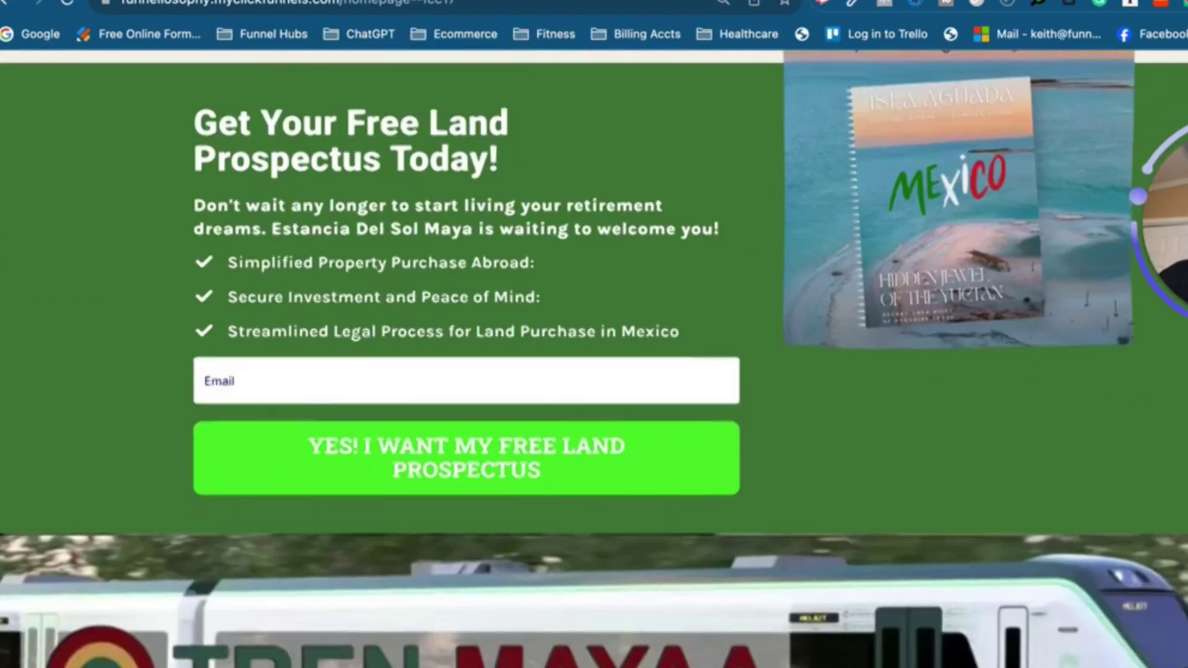
pyautogui.scroll(-20, 594, 334)
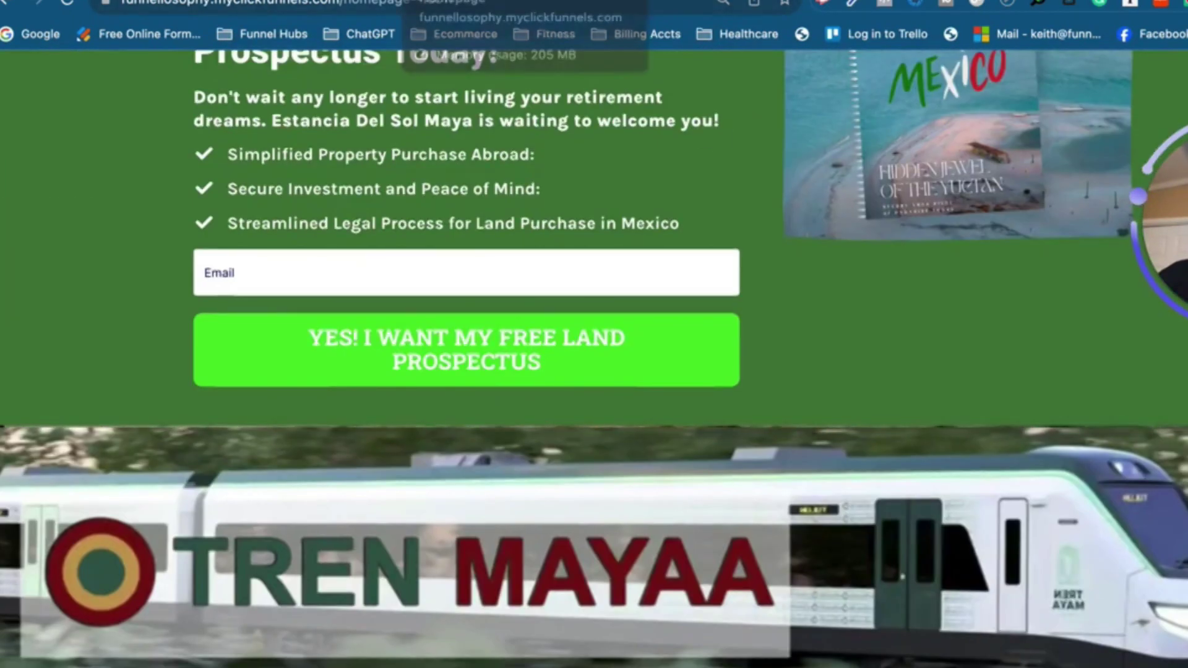
pyautogui.press('super+w')
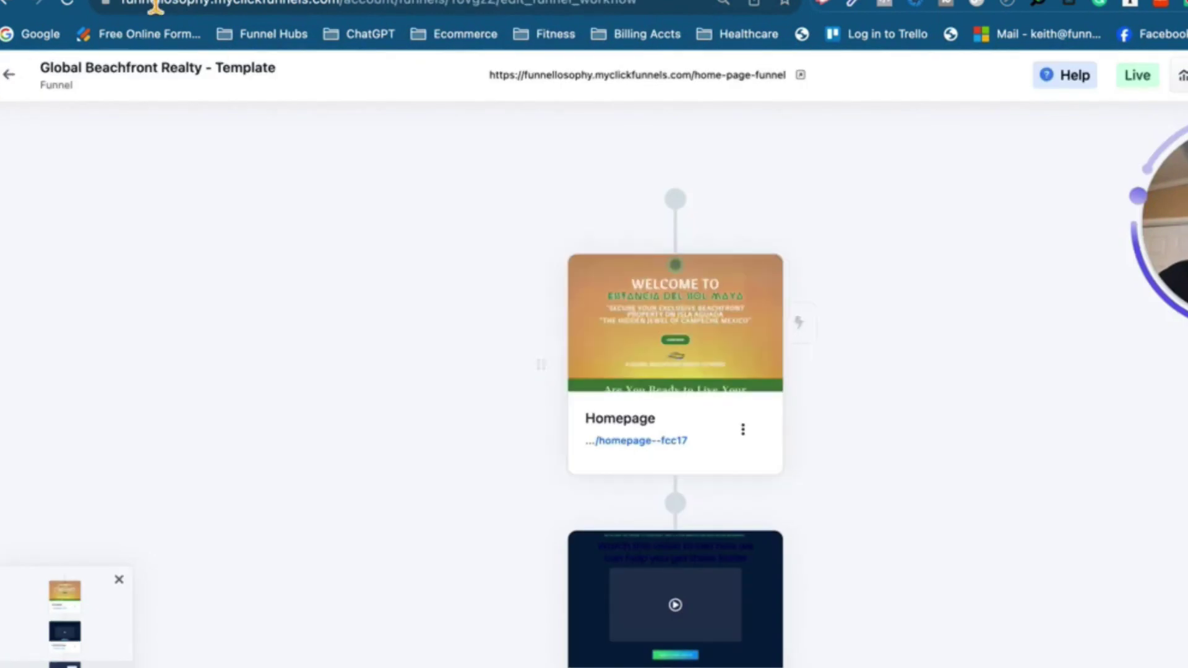
# Leave the funnel and look through the workspace's products, orders, contacts and analytics overview.
pyautogui.click(19, 90)
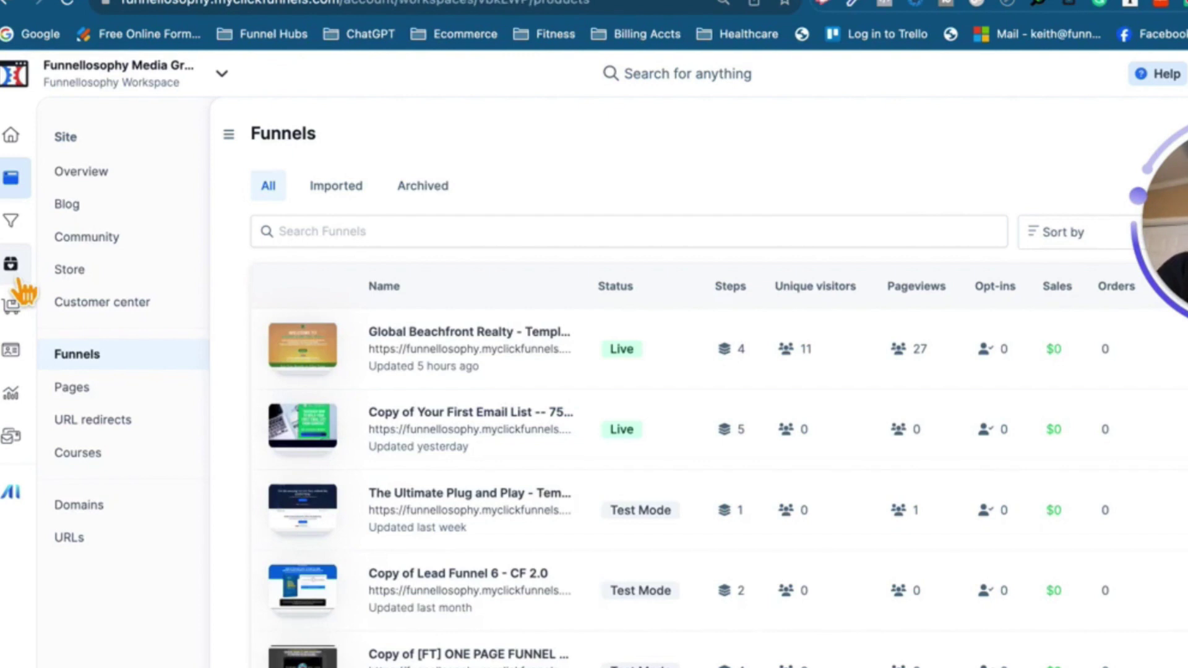
pyautogui.click(20, 280)
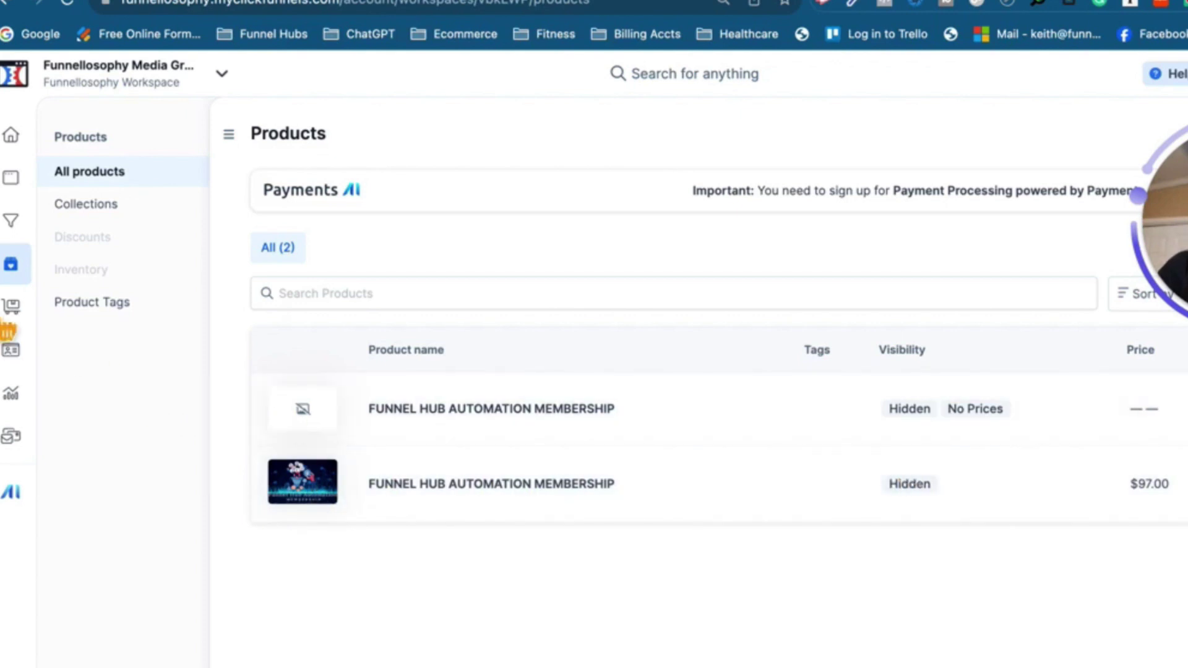
pyautogui.click(13, 310)
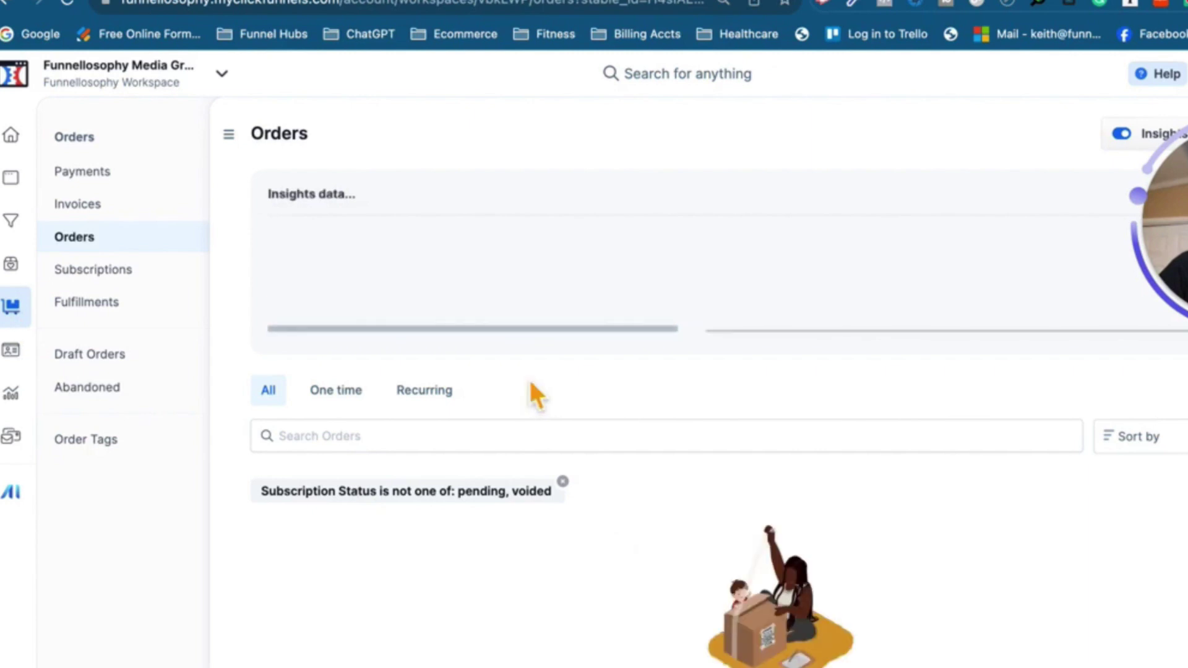
pyautogui.click(21, 364)
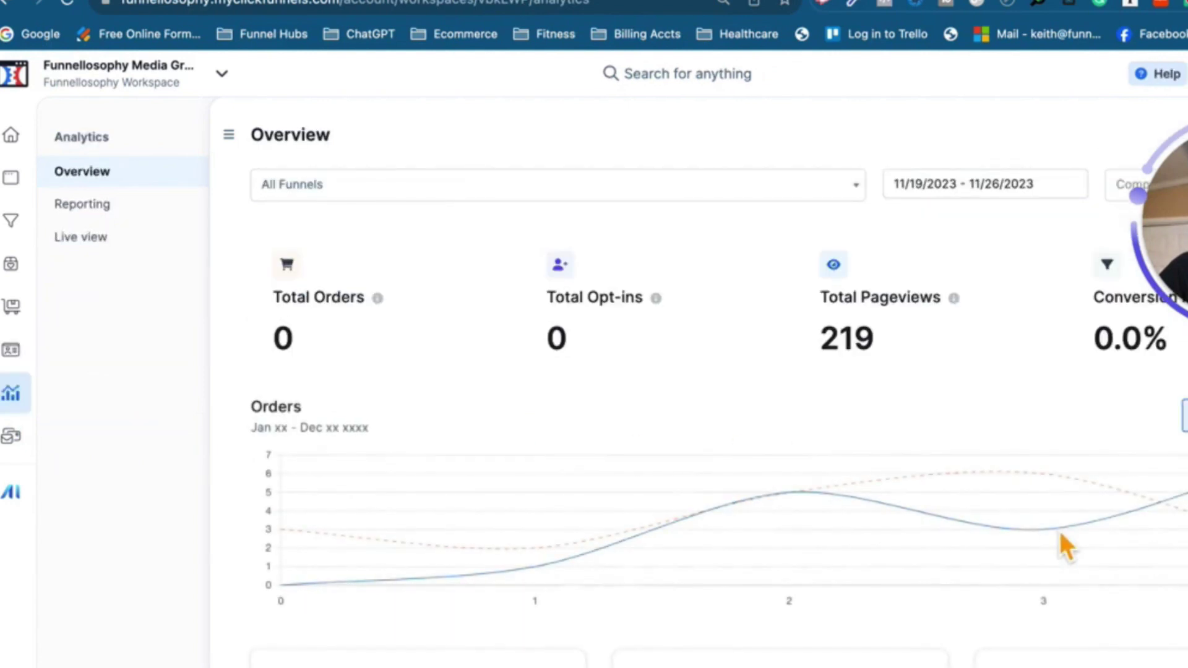
pyautogui.scroll(-2, 1059, 539)
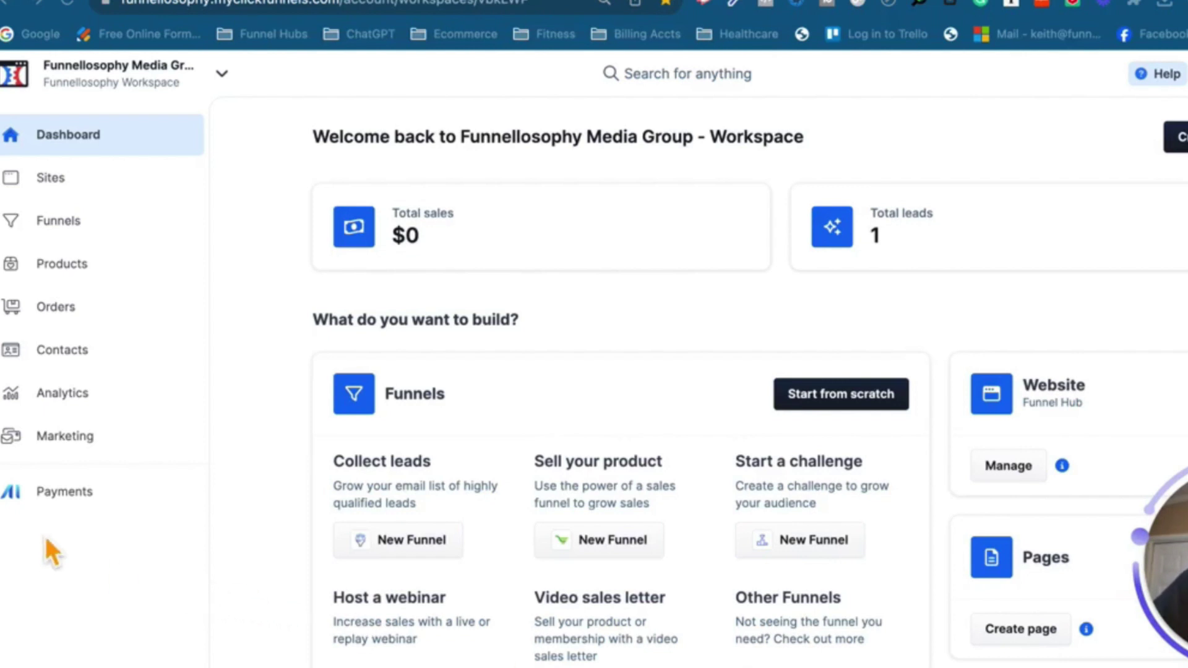
# Look through the marketing workflows, broadcasts and email templates, opening and closing the help results about email templates.
pyautogui.click(59, 453)
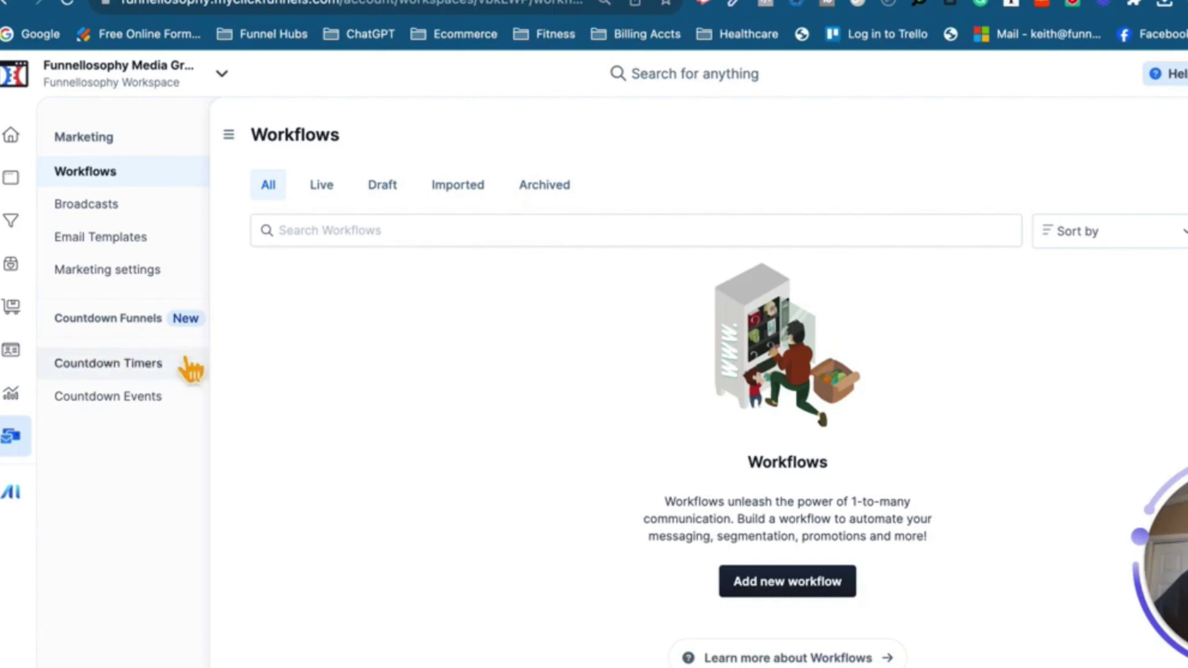
pyautogui.click(91, 217)
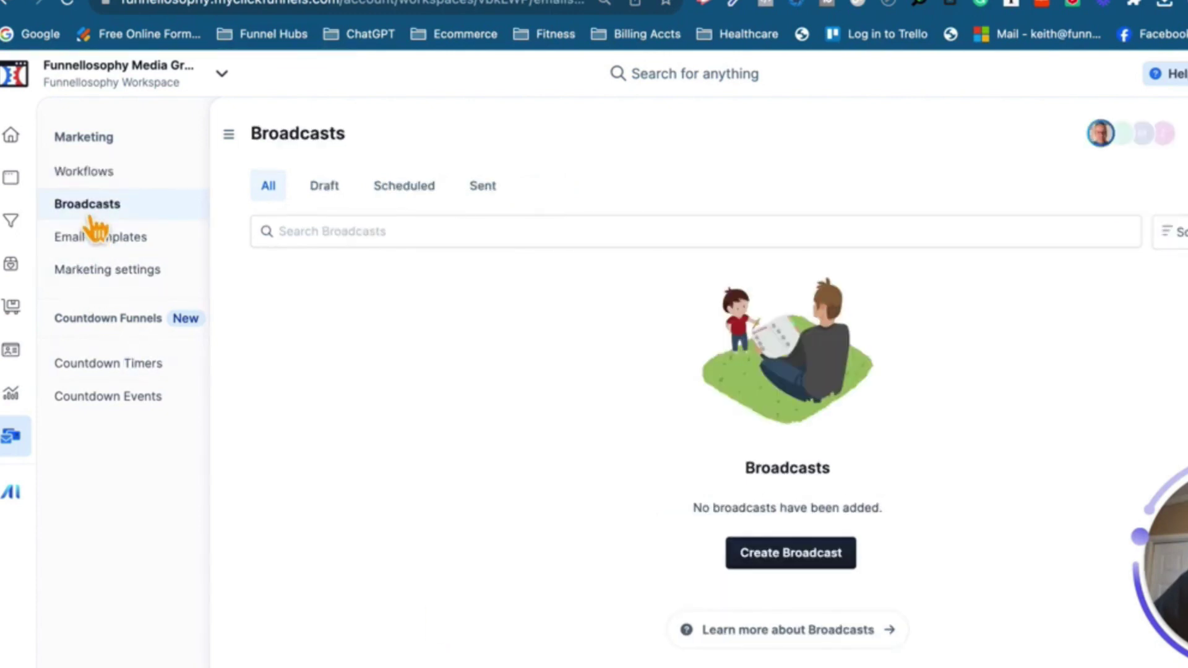
pyautogui.click(111, 250)
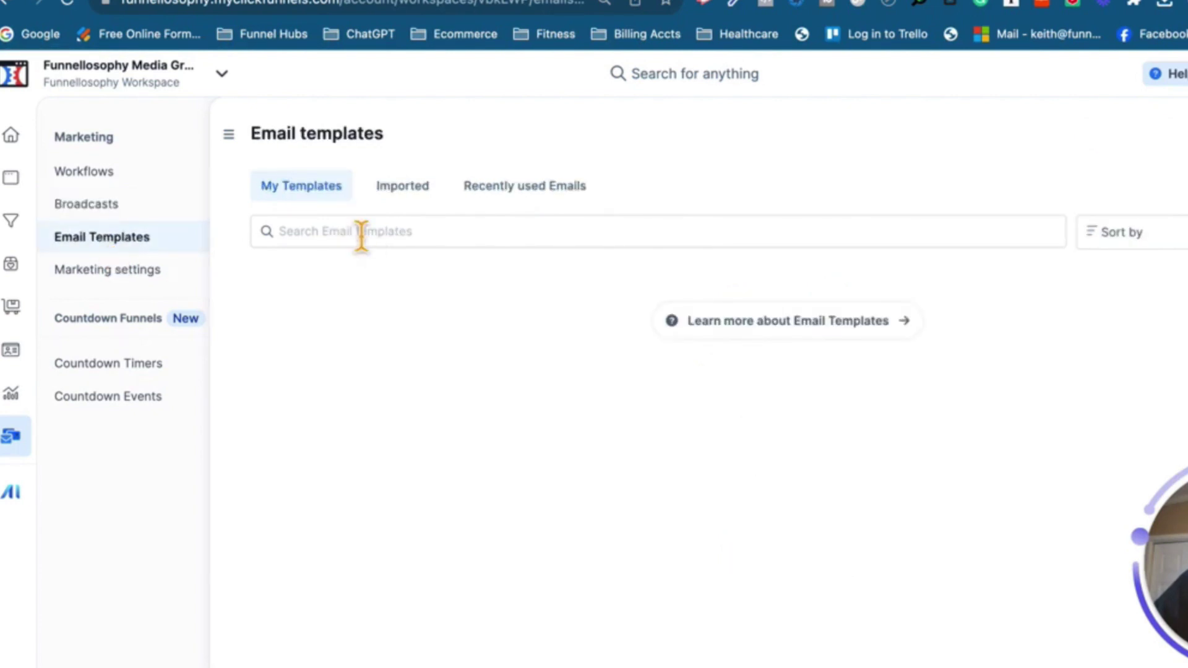
pyautogui.click(770, 338)
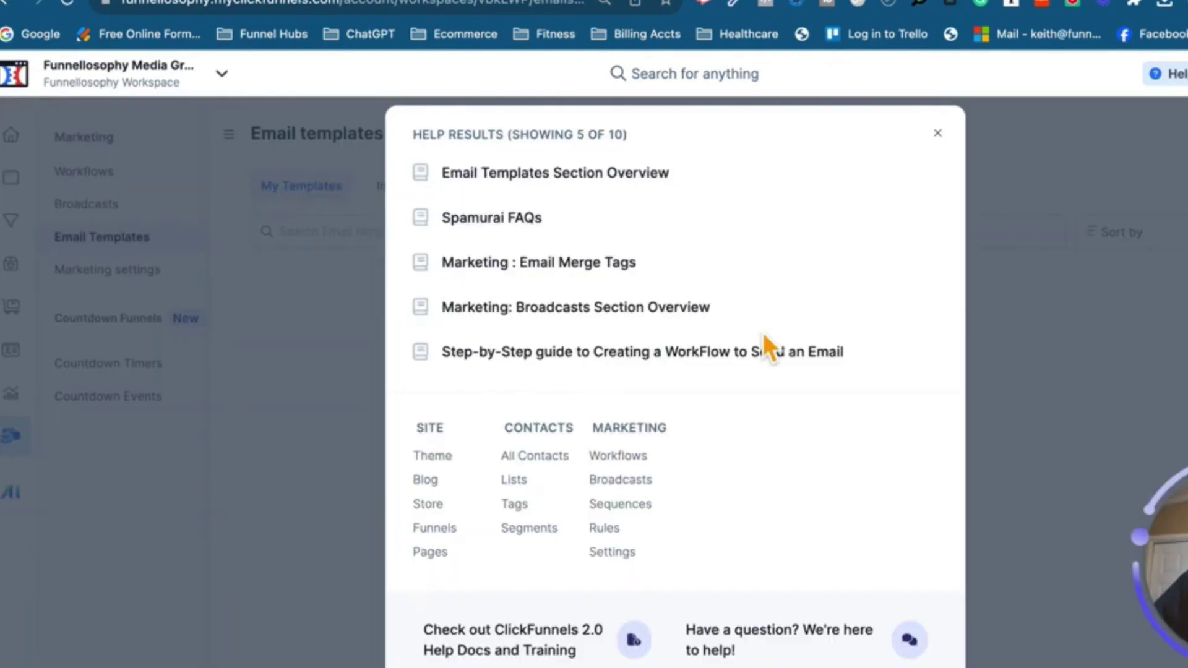
pyautogui.click(958, 145)
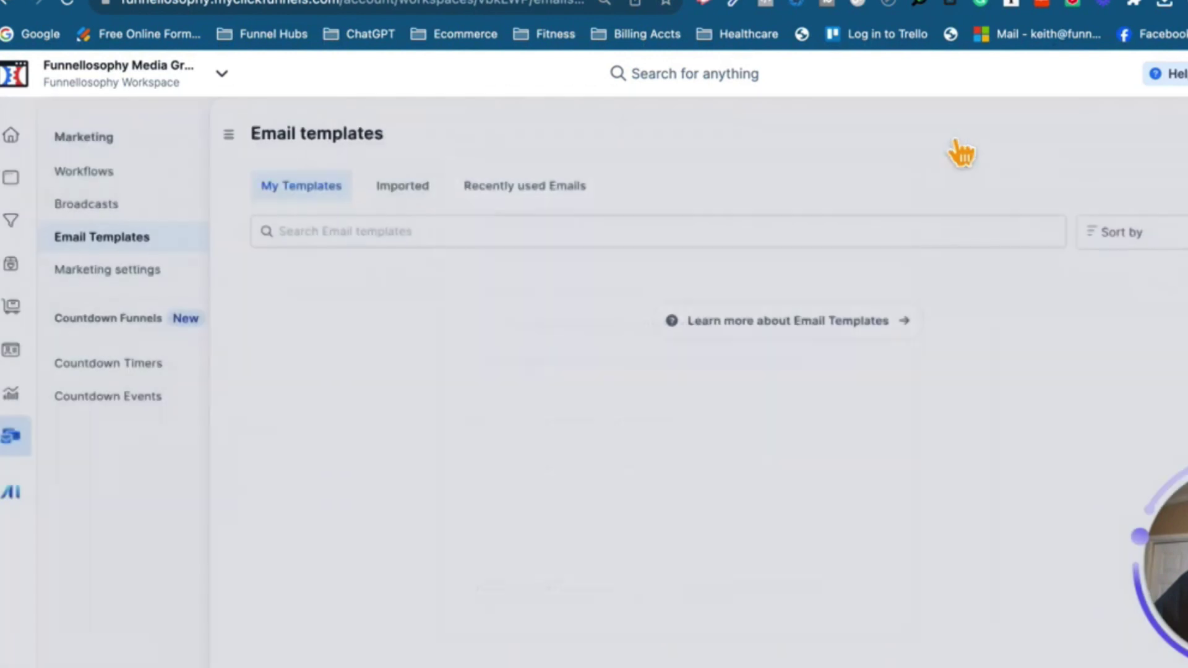
# Open the marketing settings and look over the general settings with the marketing contact address.
pyautogui.click(105, 278)
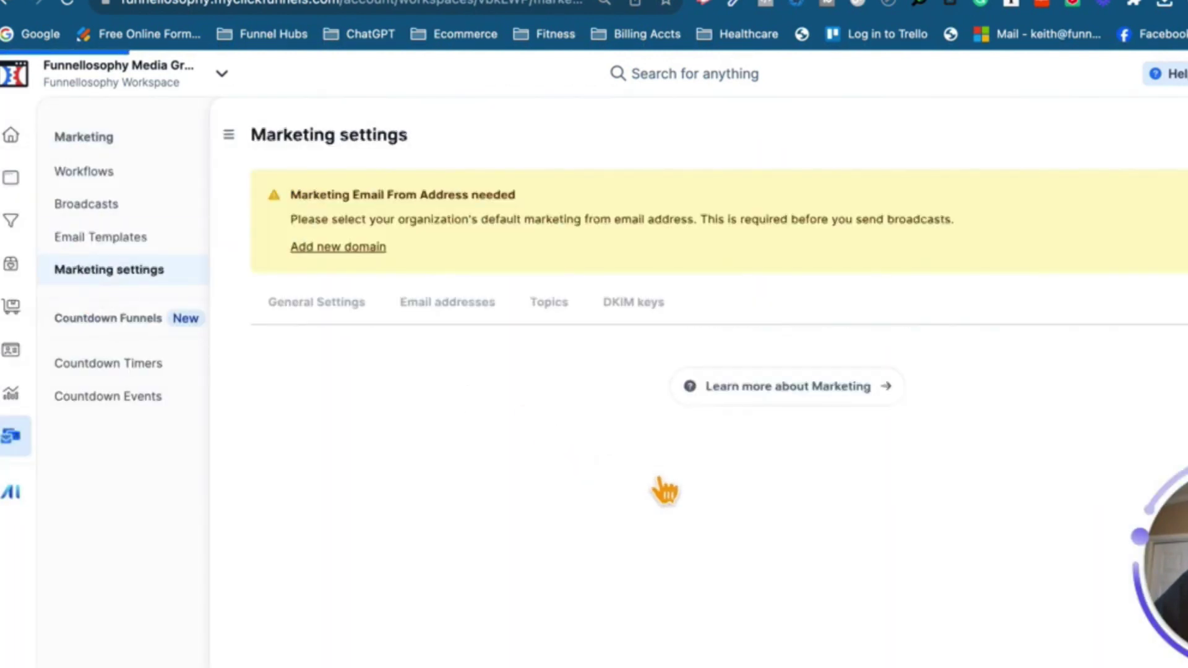
pyautogui.scroll(-5, 863, 507)
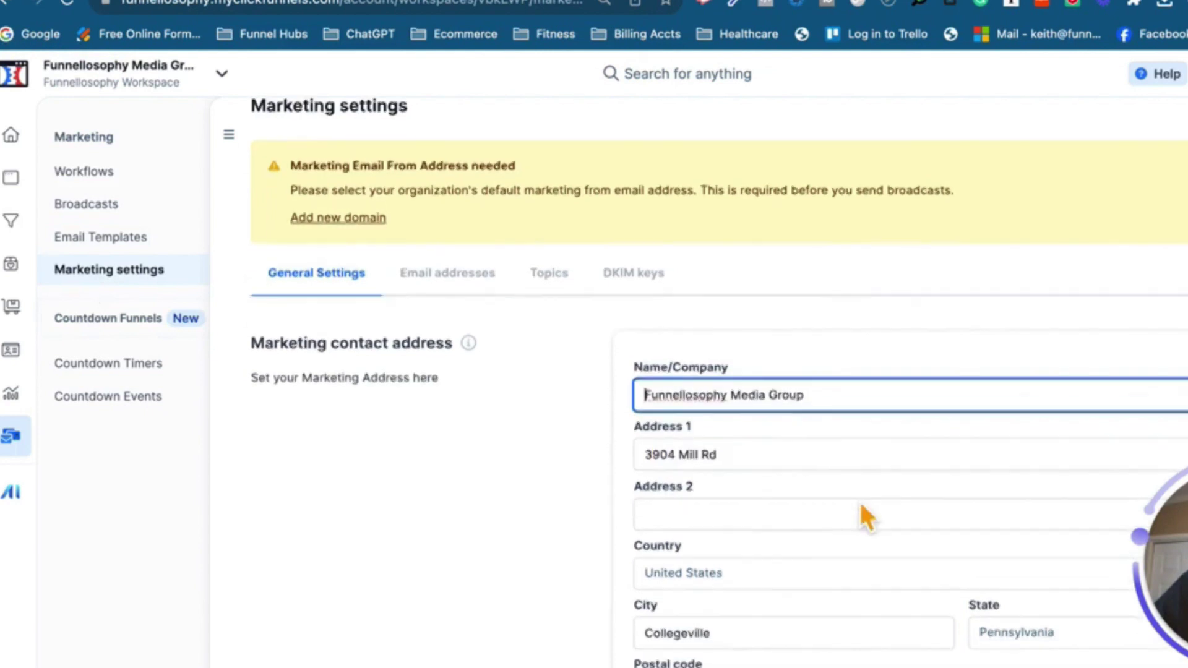
pyautogui.scroll(-2, 864, 517)
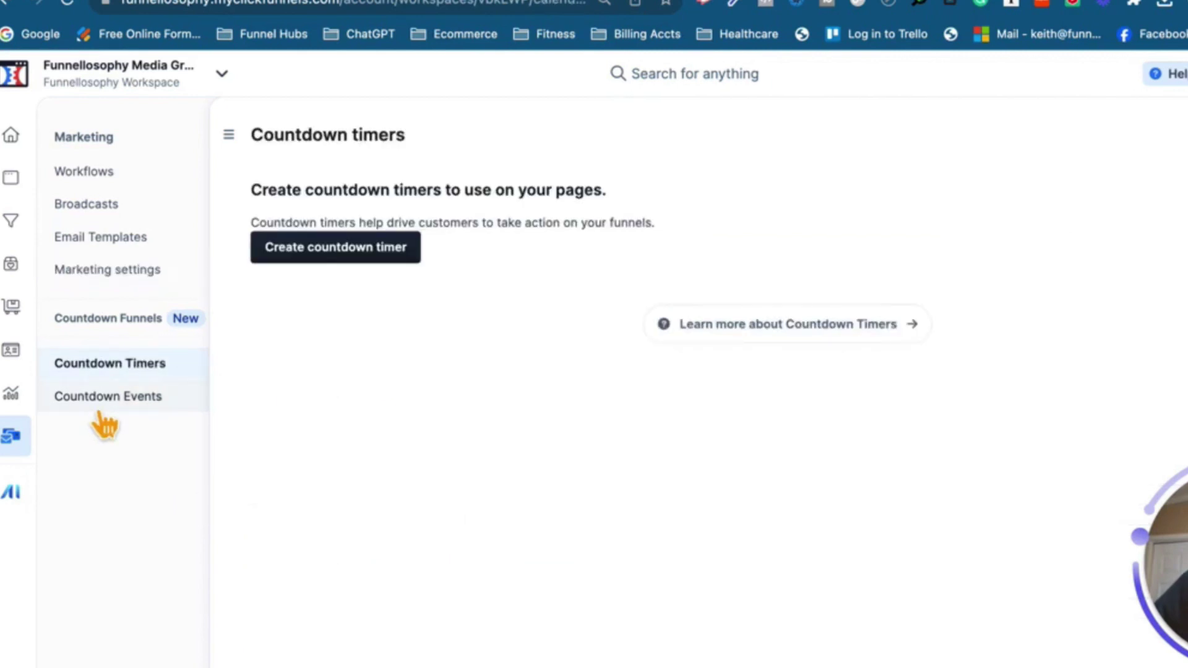
# View the countdown events and open the Payments AI registration page.
pyautogui.click(102, 412)
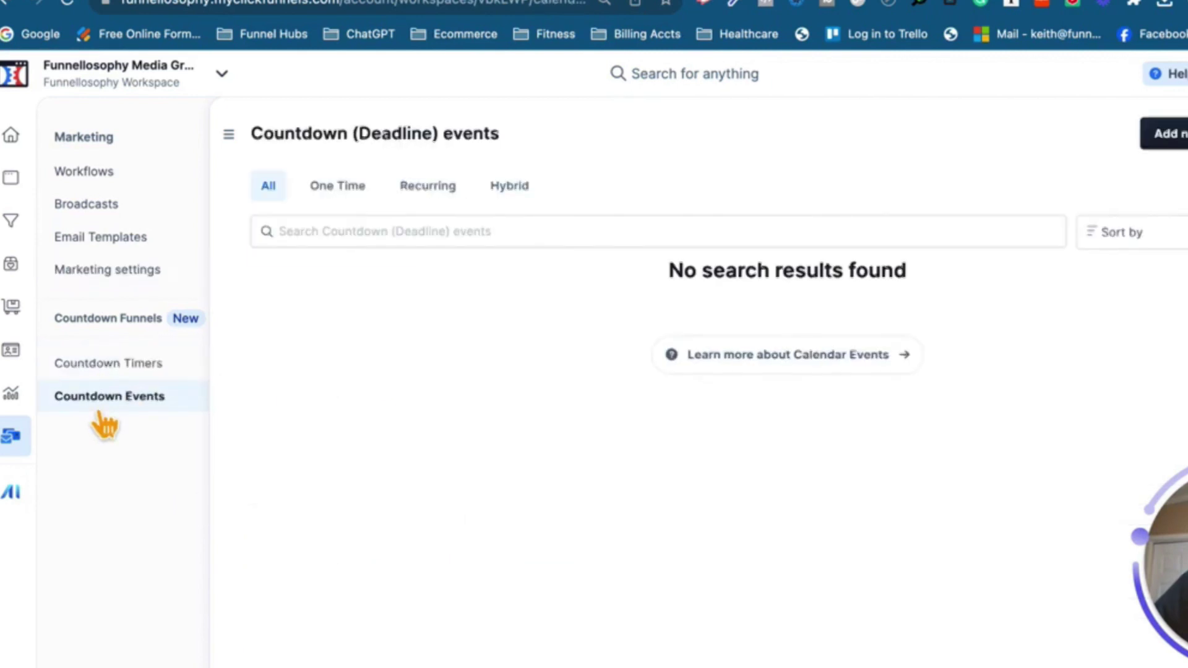
pyautogui.click(12, 505)
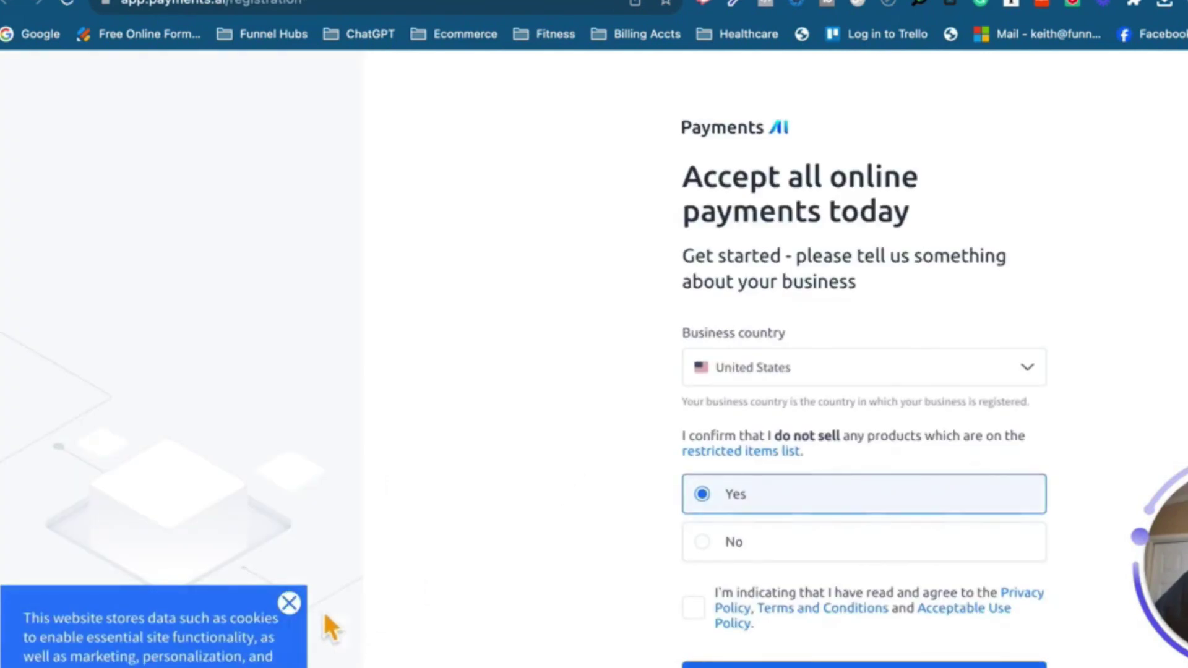
# Dismiss the cookie notice on the Payments AI registration page and return to the ClickFunnels workspace dashboard.
pyautogui.click(292, 611)
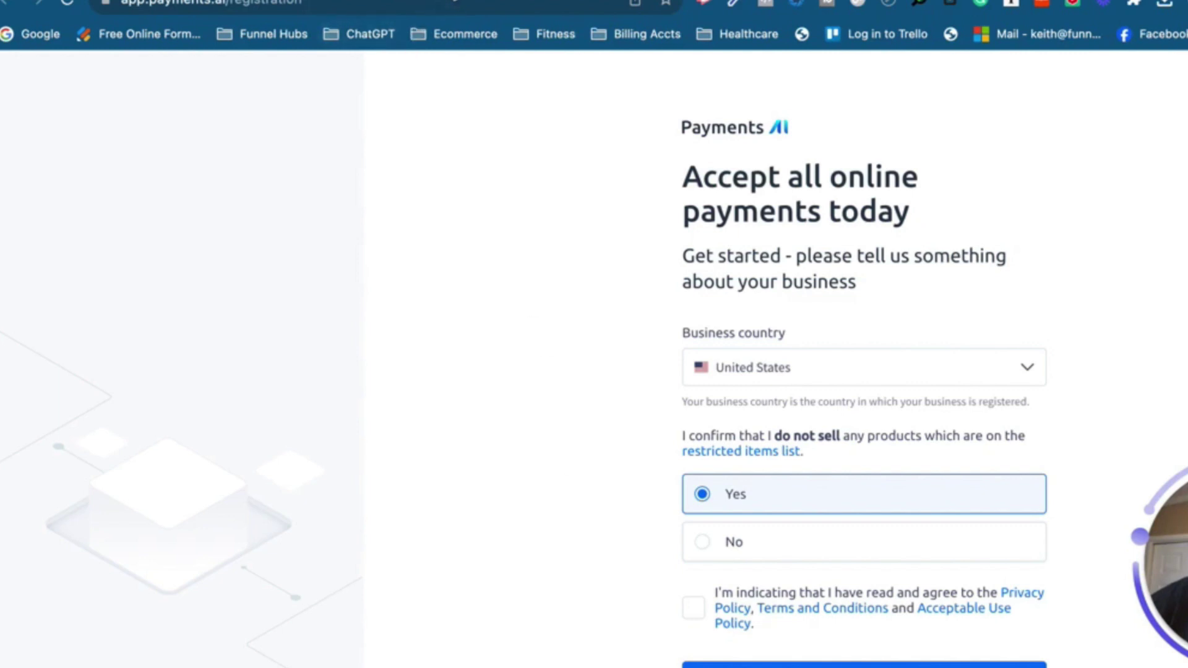
pyautogui.click(451, 0)
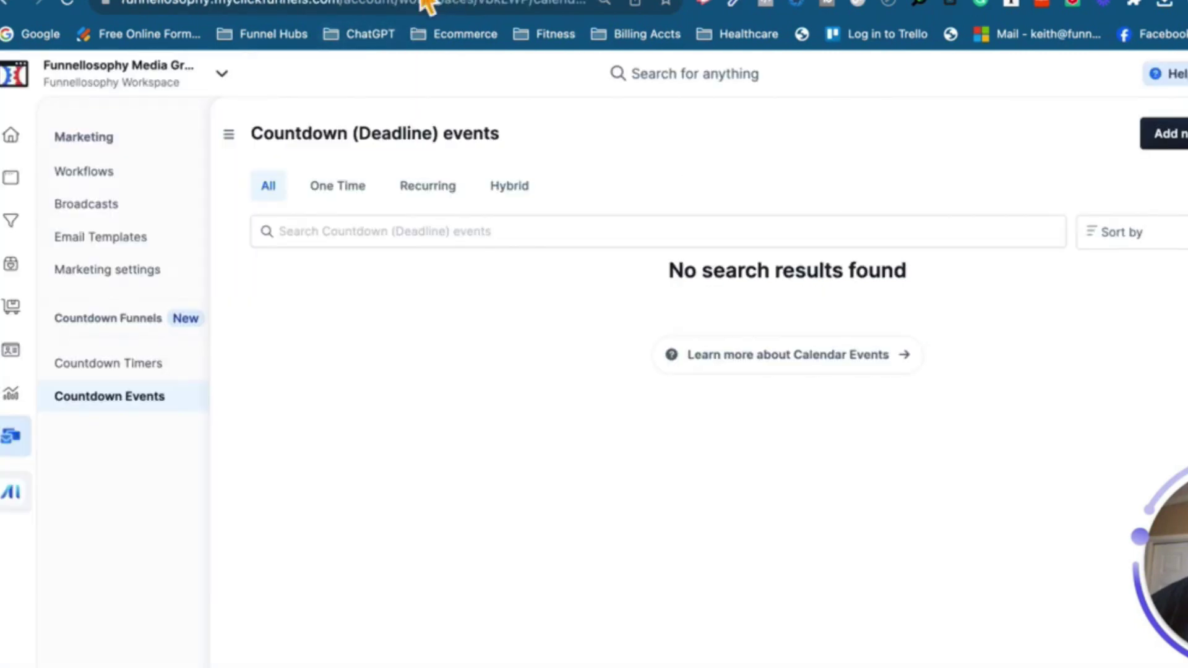
pyautogui.click(29, 84)
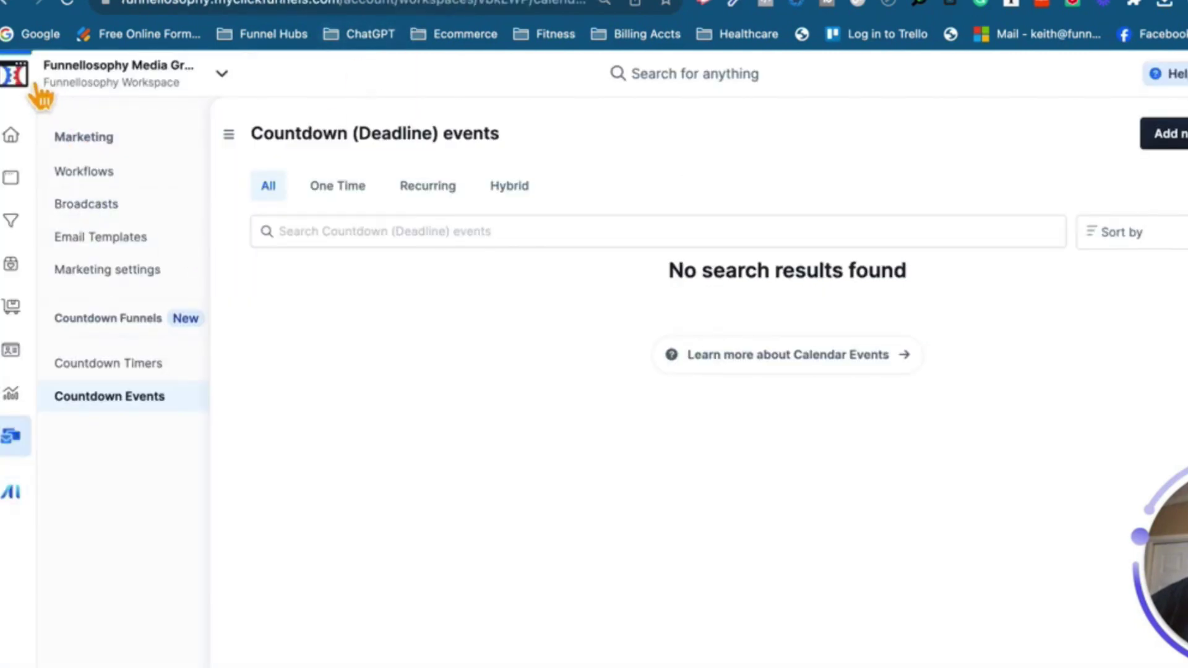
pyautogui.click(14, 148)
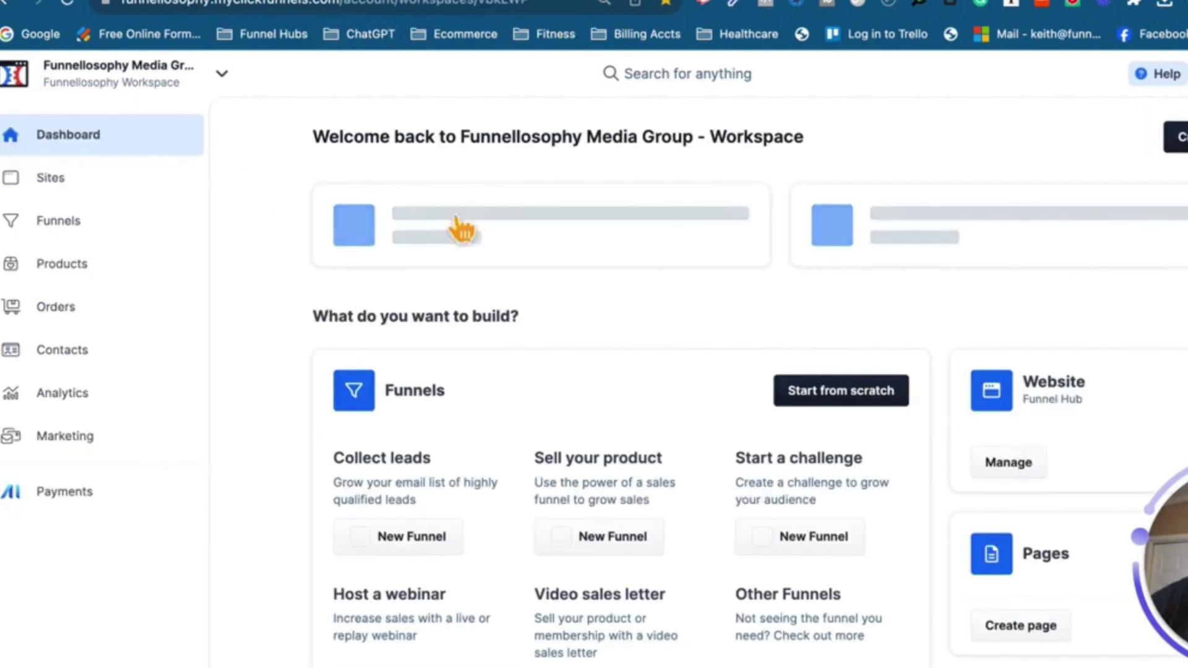
# Look over the dashboard's build options, recent activity and training resources.
pyautogui.scroll(-5, 959, 436)
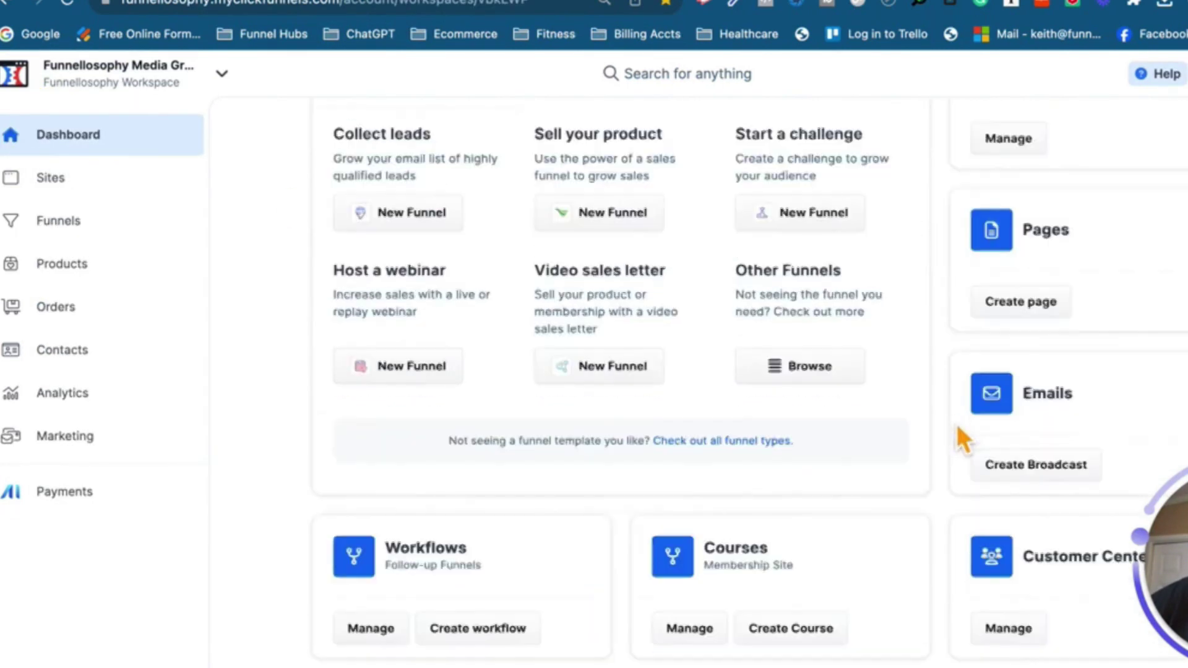
pyautogui.scroll(-10, 957, 424)
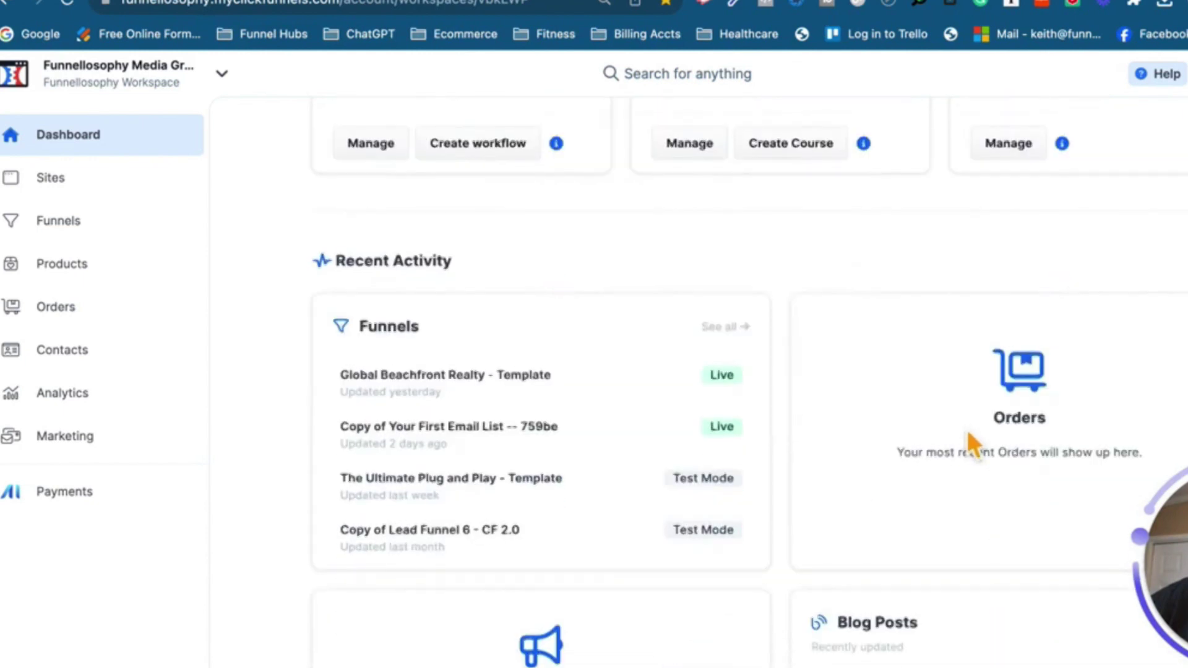
pyautogui.scroll(-8, 969, 437)
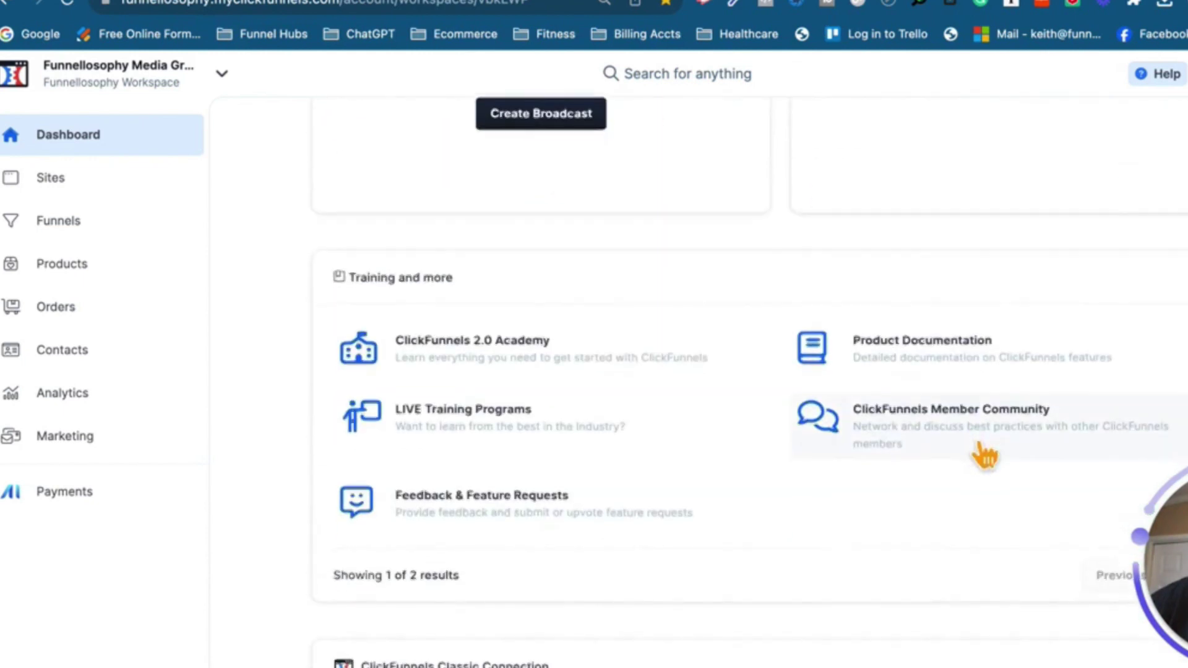